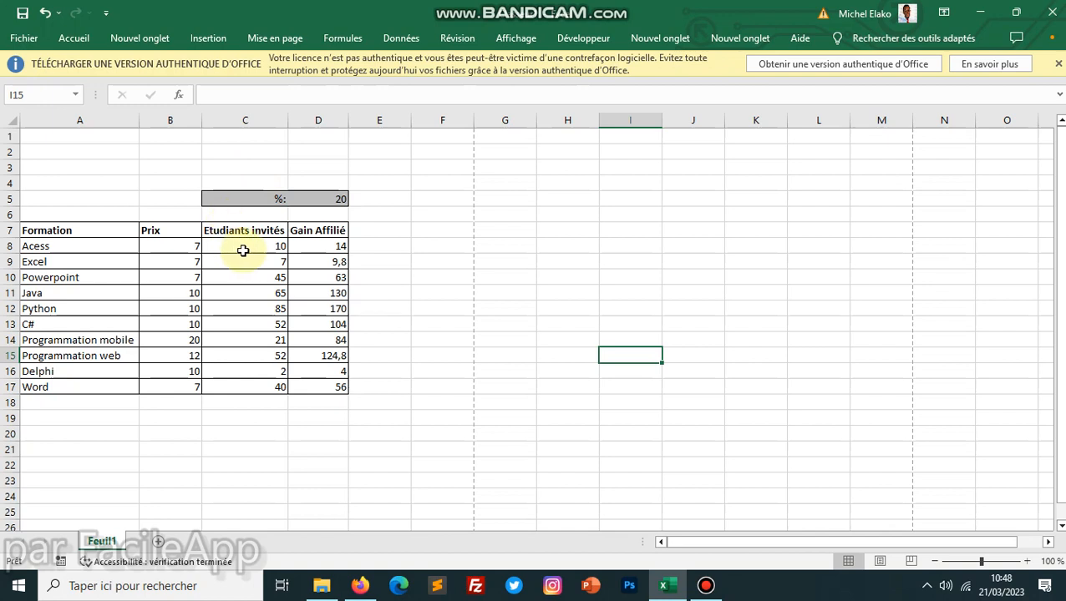
Examine the percentage in D5 and how the Gain Affilié formula in D8 refers to it.
click(325, 200)
click(326, 246)
click(261, 95)
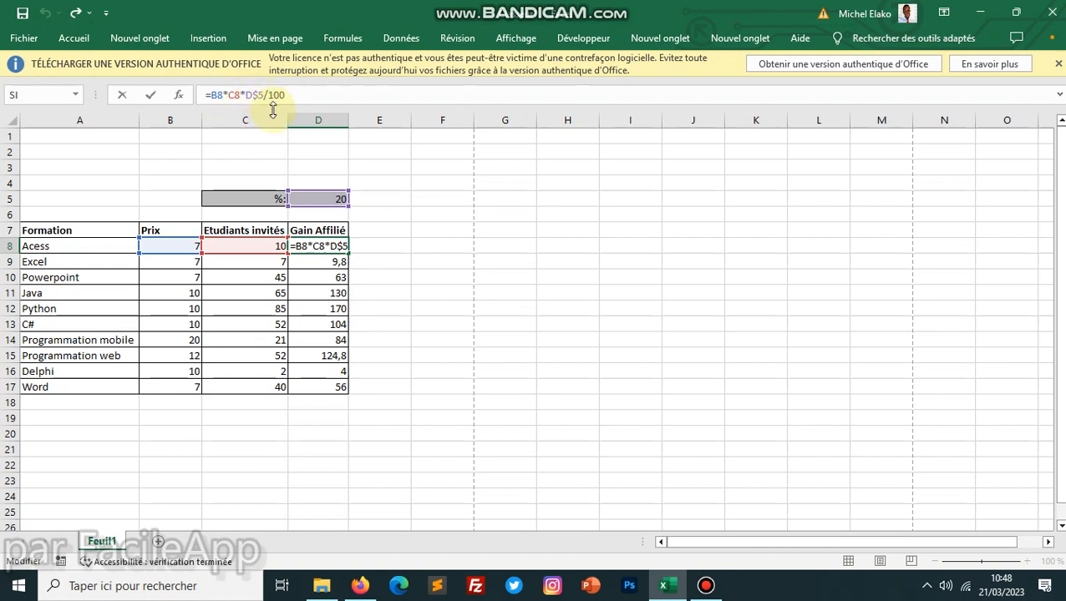
key(Return)
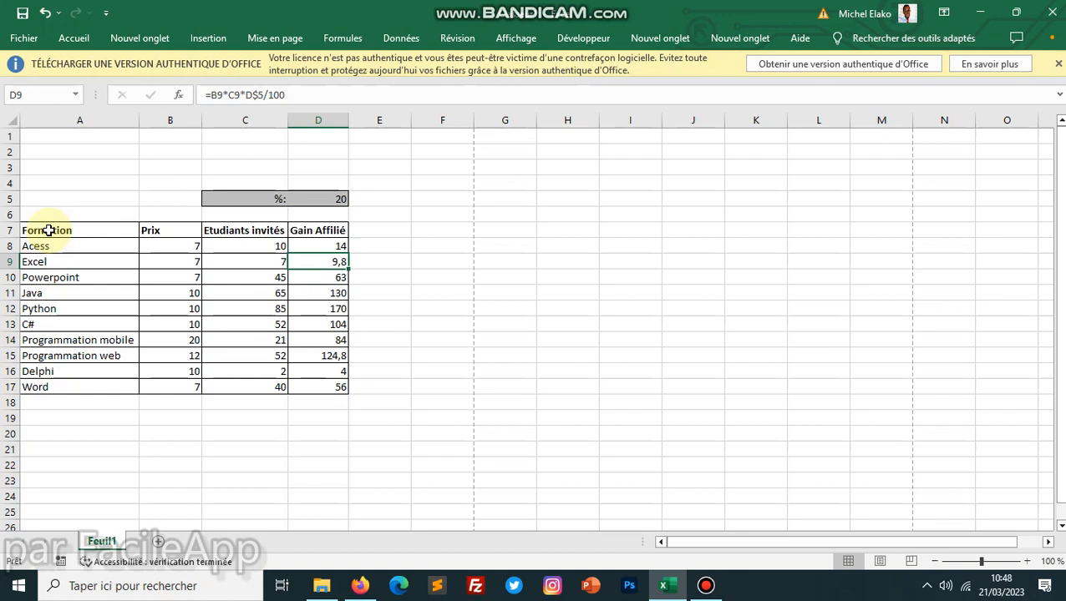
drag(48, 230, 307, 386)
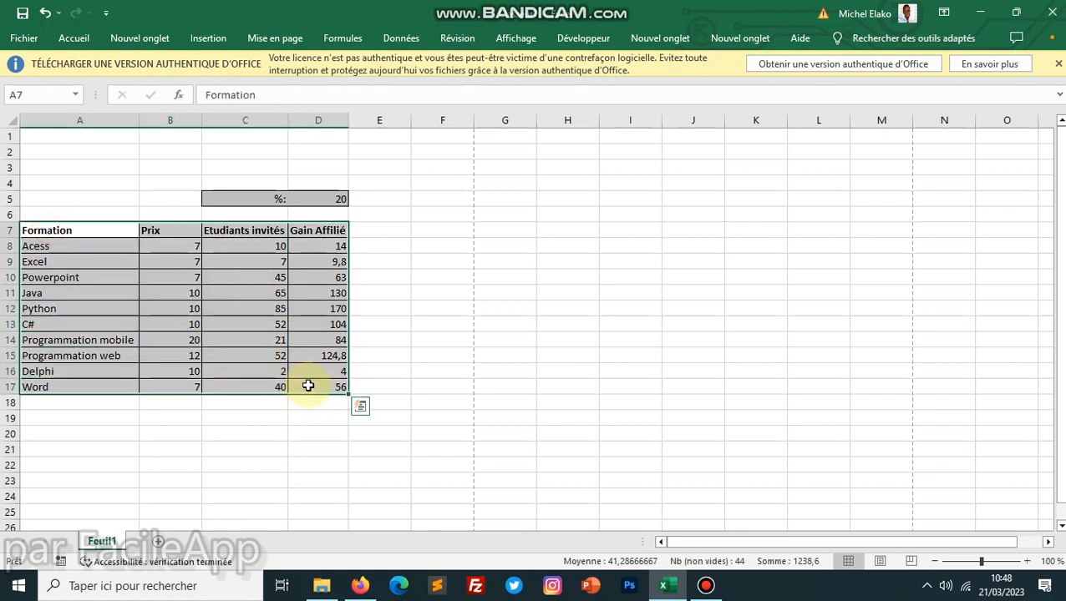
click(249, 288)
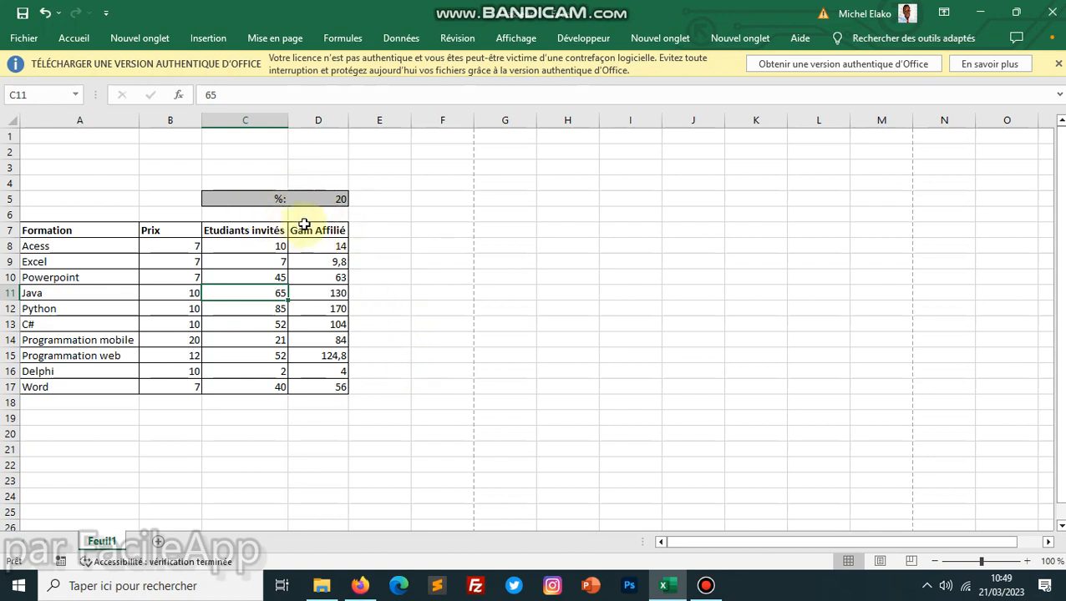
click(275, 324)
click(415, 387)
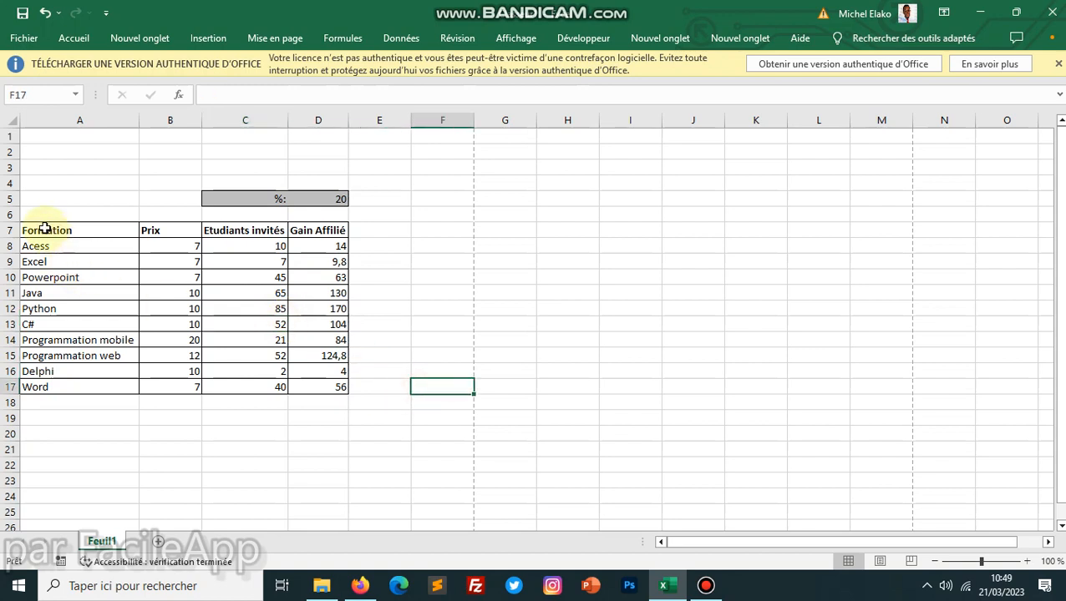
Select the training table A7:D17 and check how its borders look in the print preview.
drag(43, 230, 325, 386)
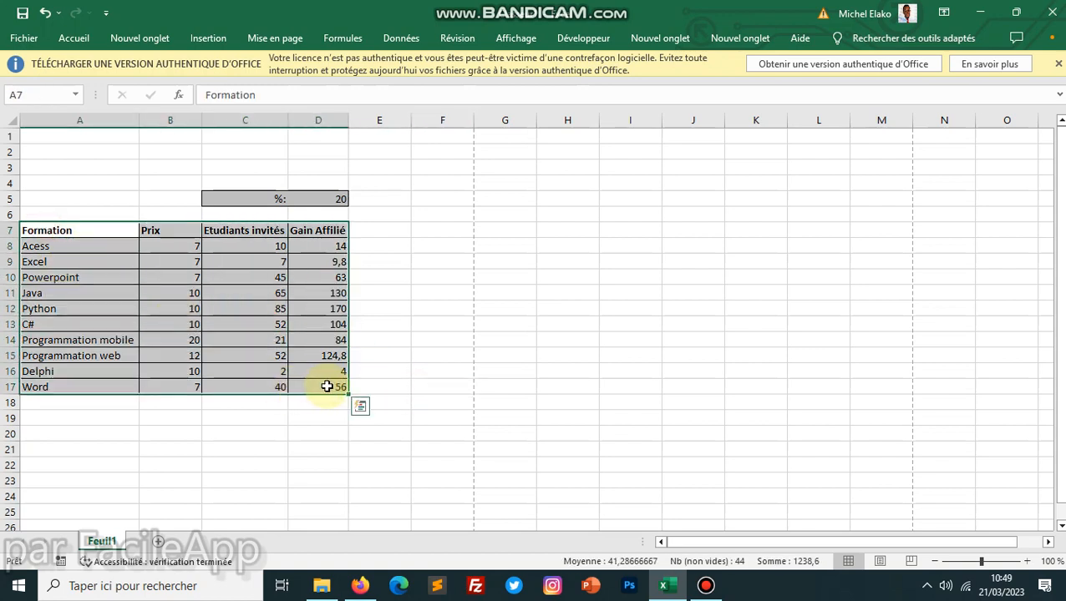
click(19, 37)
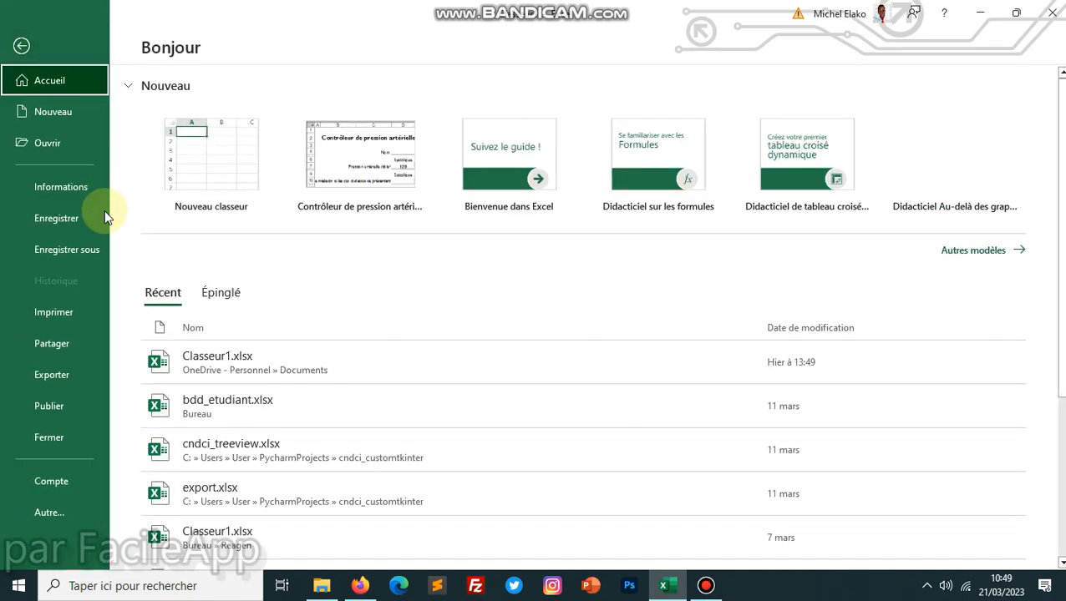
click(79, 312)
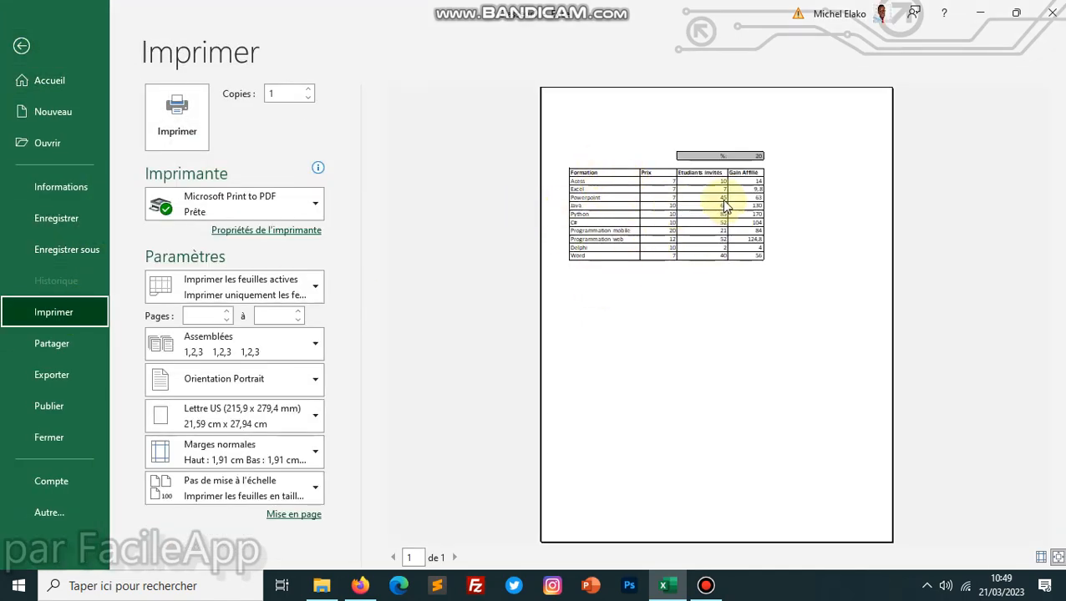
click(21, 46)
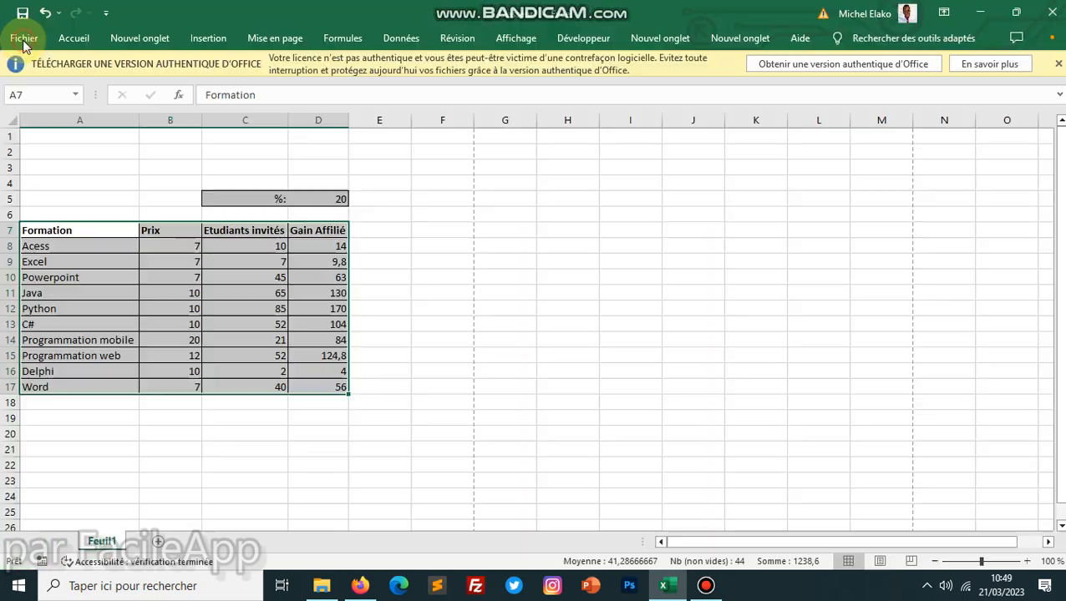
Remove all borders from the training table A7:D17.
click(82, 39)
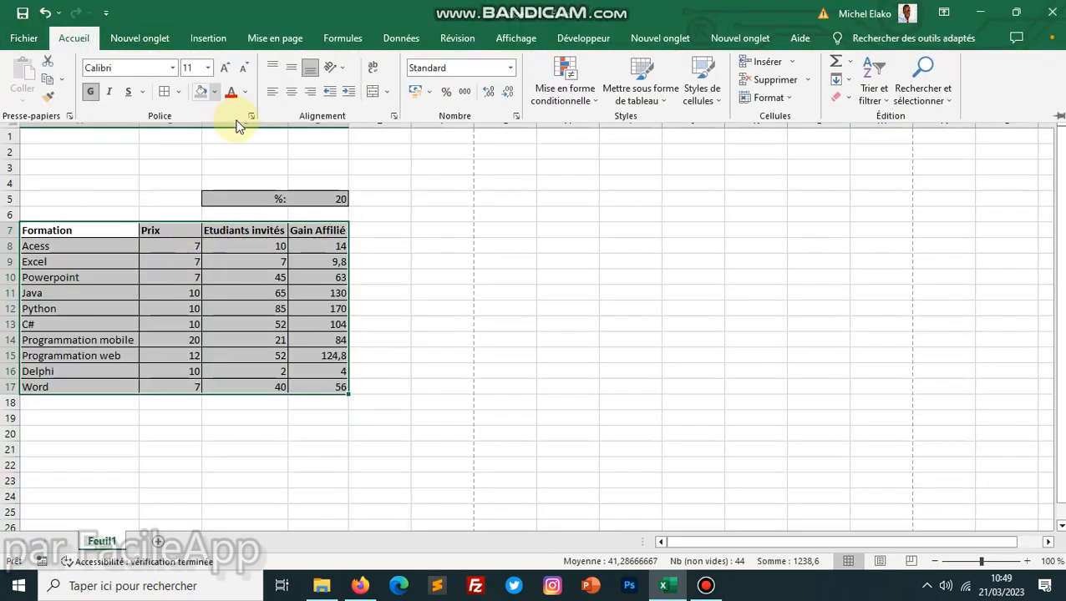
click(177, 91)
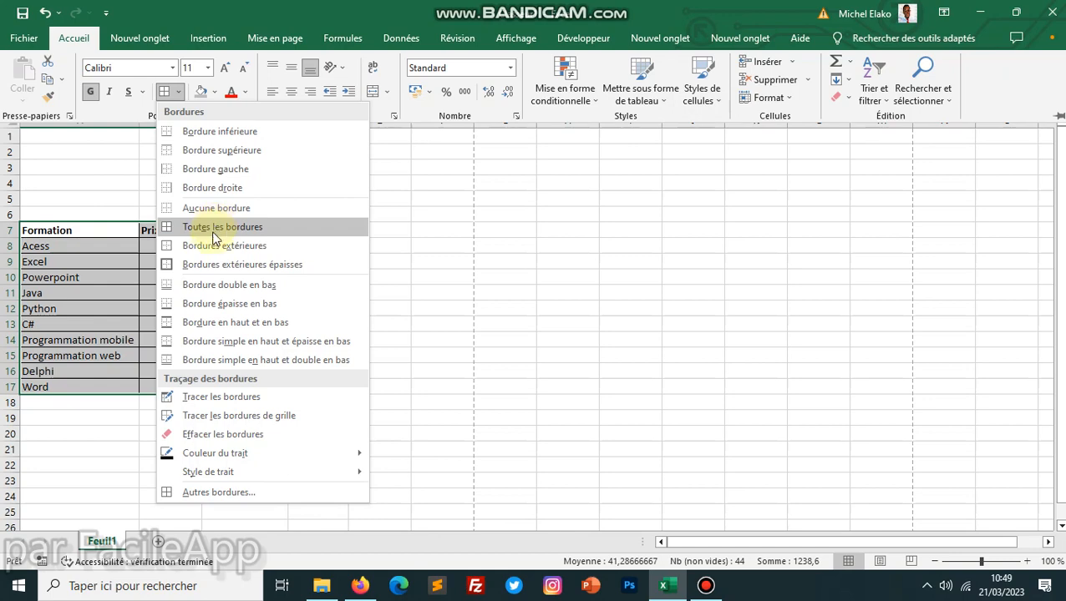
click(200, 209)
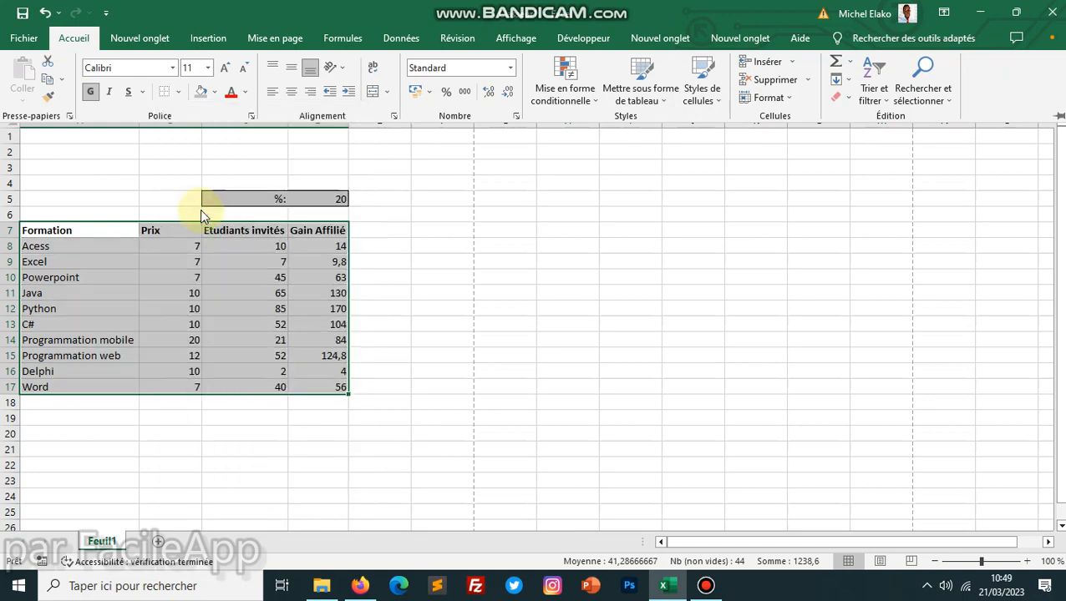
Check the borderless training table in the print preview and return to the sheet.
click(22, 37)
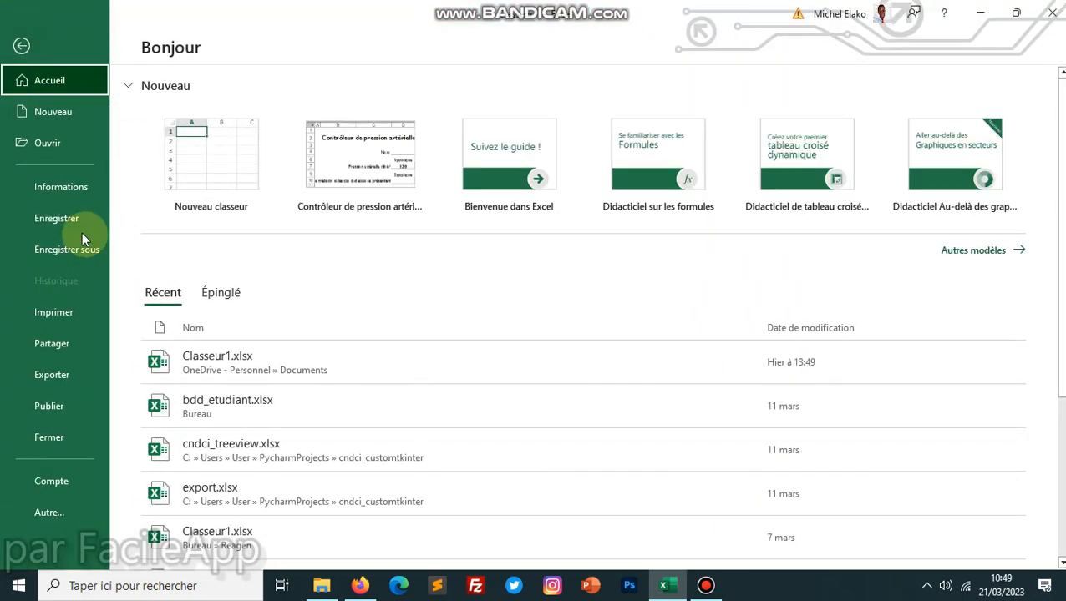
click(67, 310)
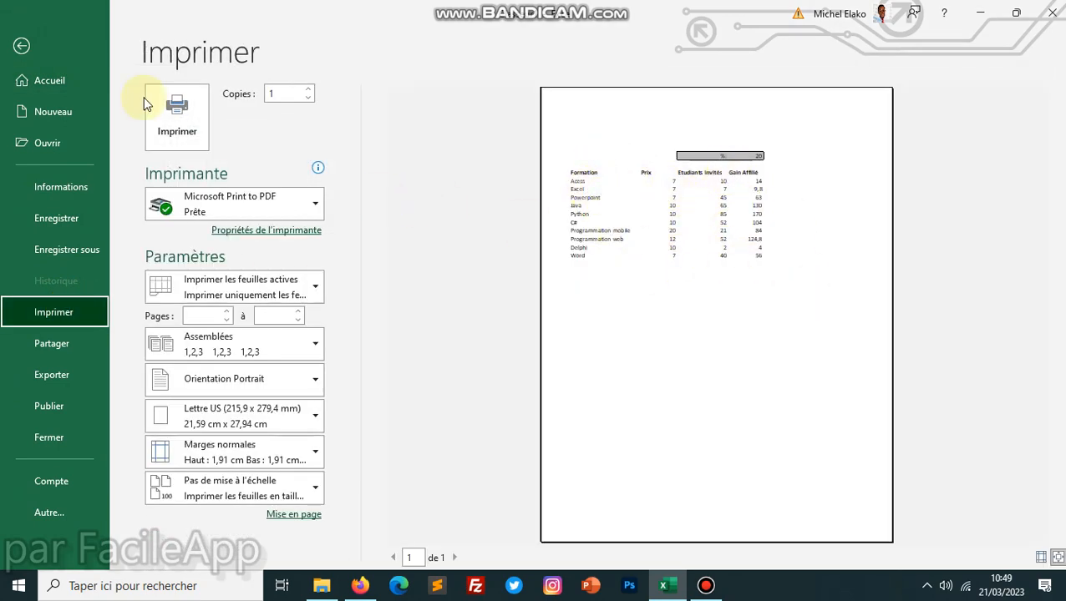
click(22, 46)
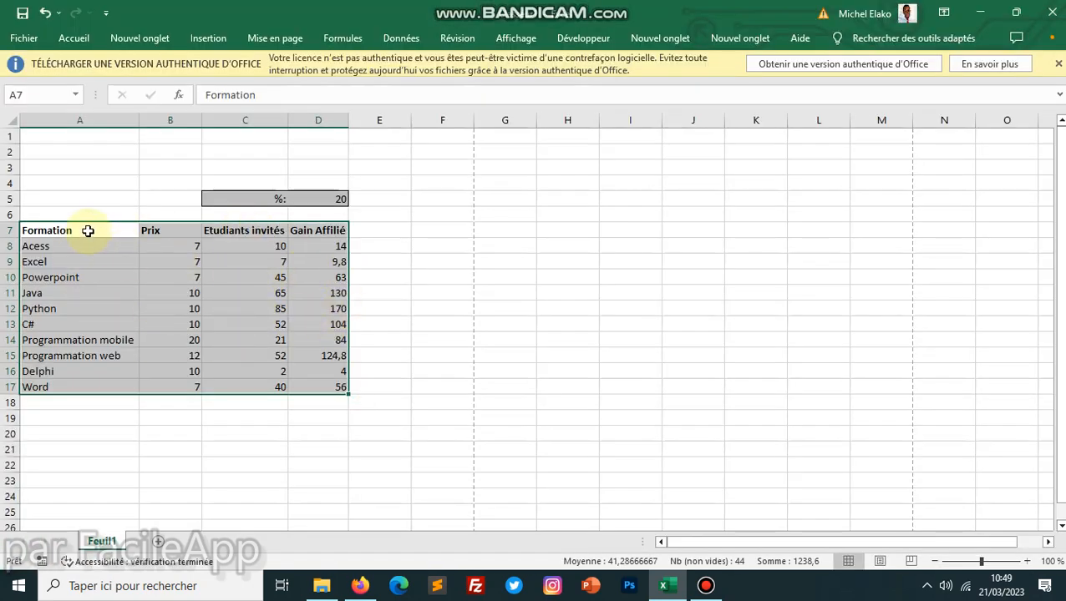
click(73, 37)
click(177, 92)
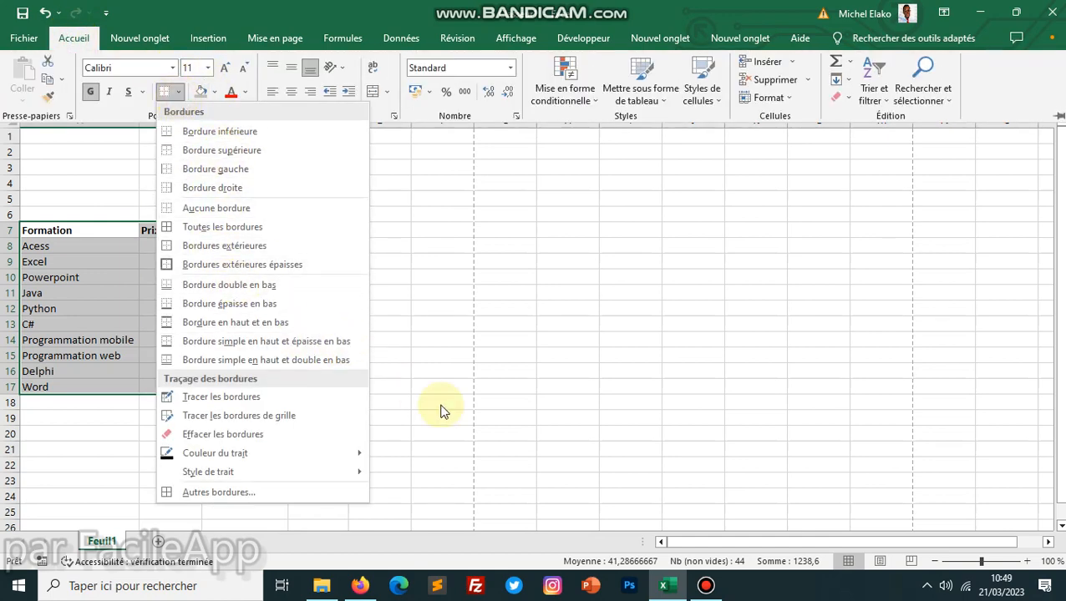
click(426, 363)
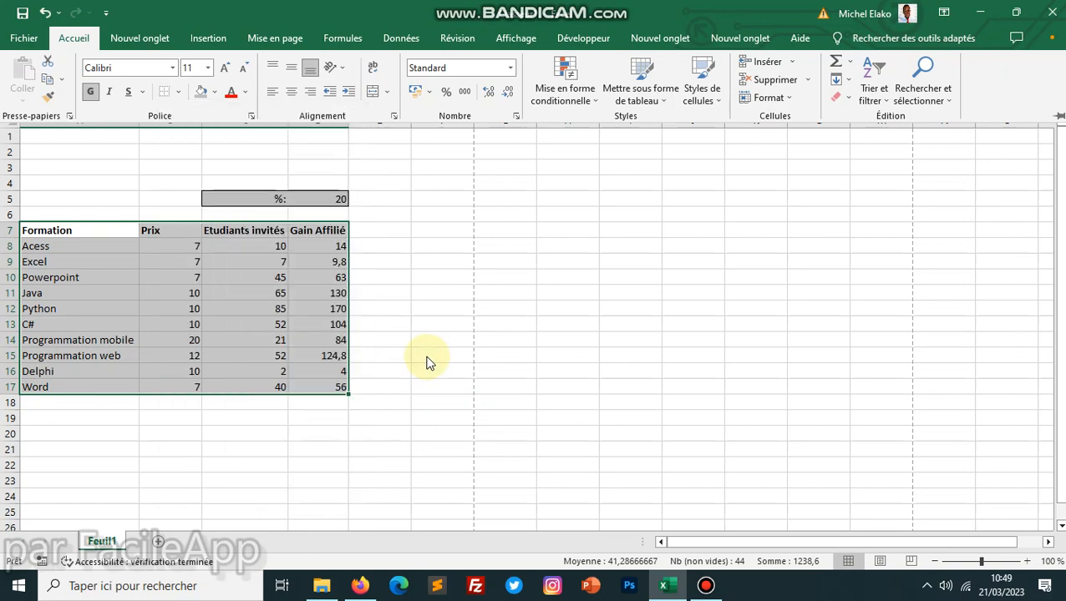
click(325, 246)
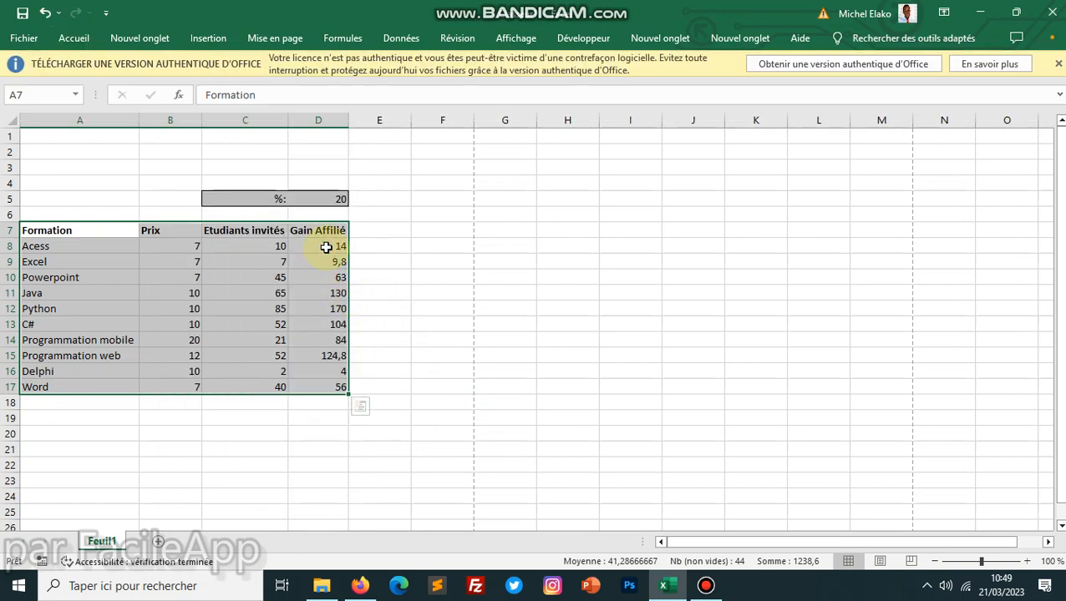
Compare the Gain Affilié formulas in D8, D9 and D10 and inspect the D$5 reference in D8.
click(325, 246)
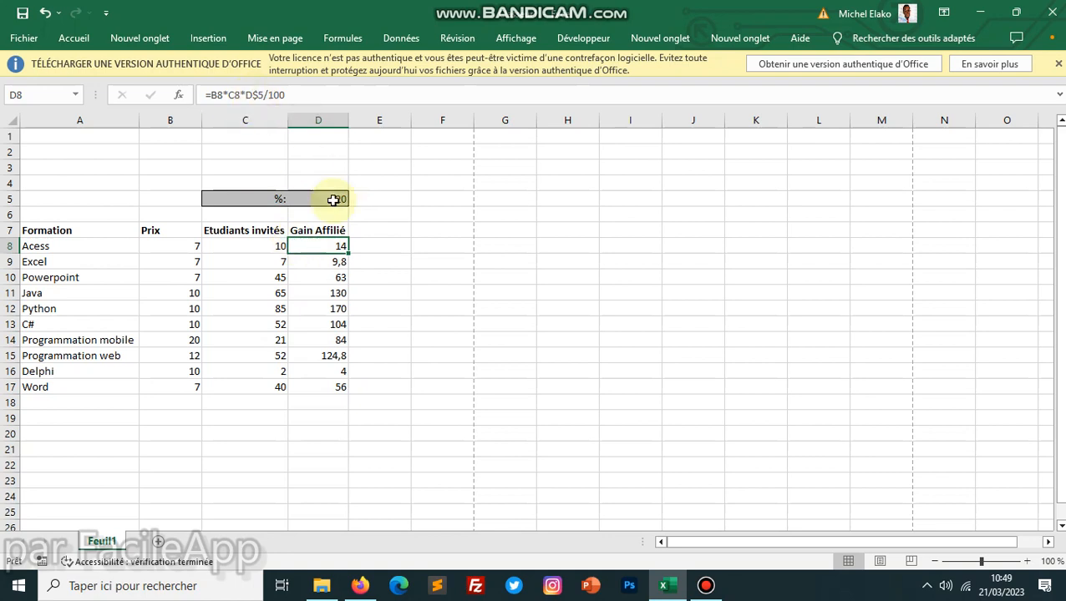
click(343, 267)
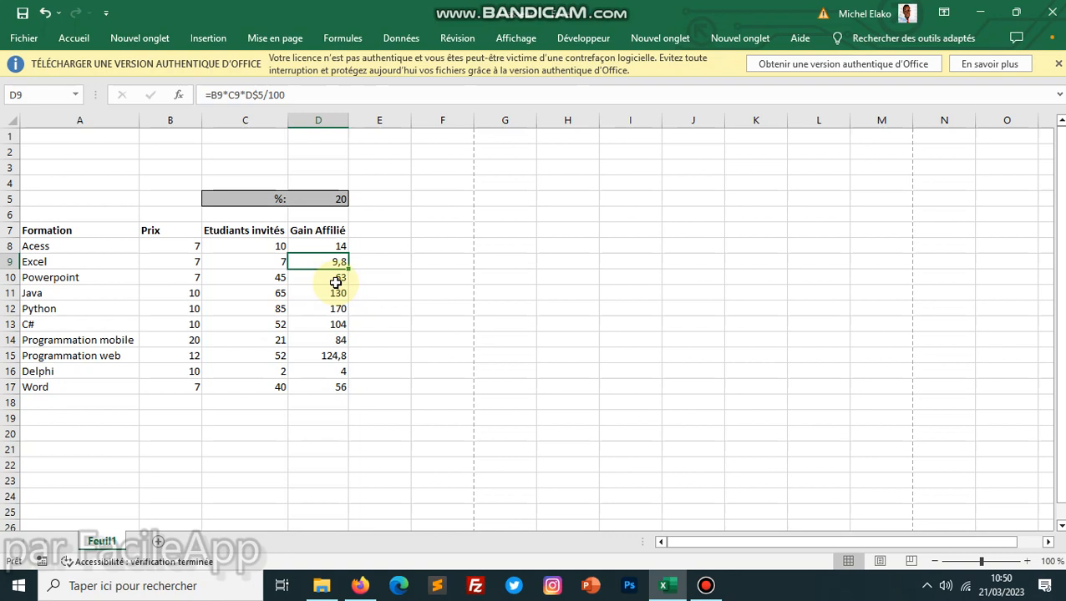
click(337, 278)
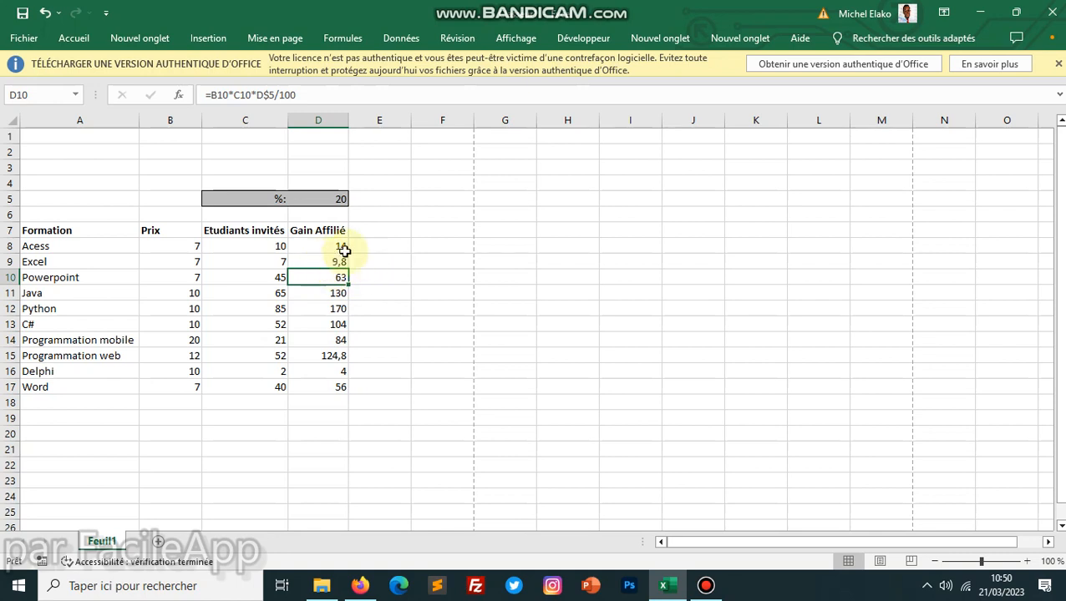
click(340, 246)
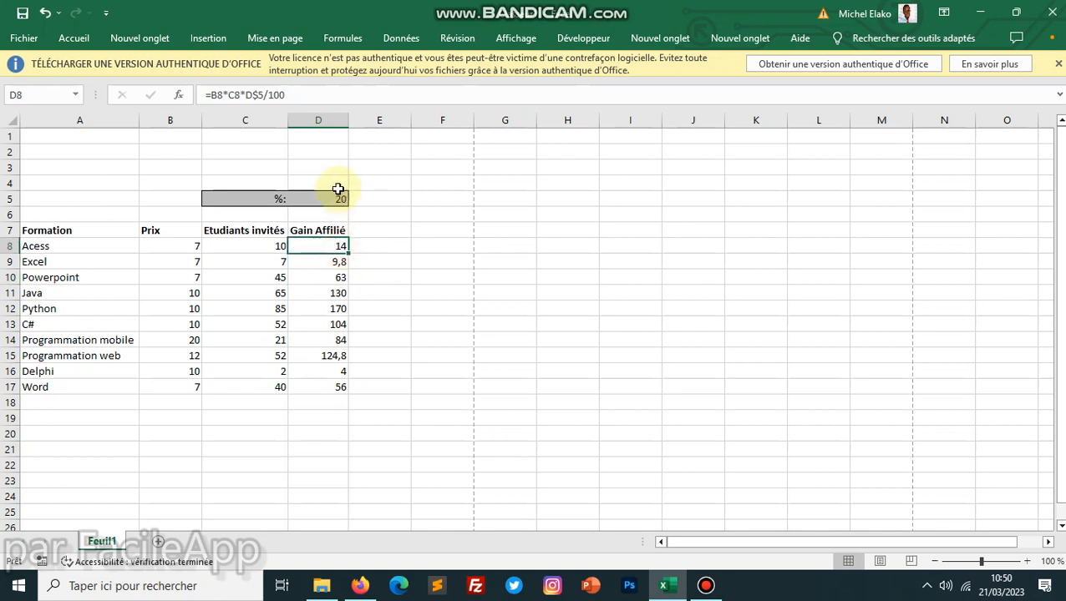
click(258, 95)
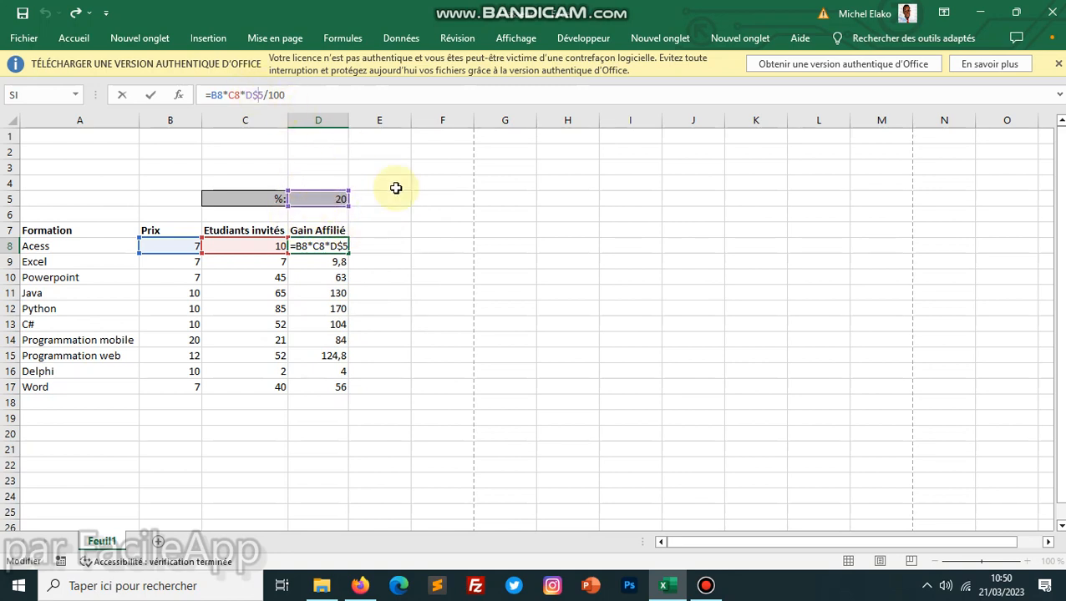
key(Return)
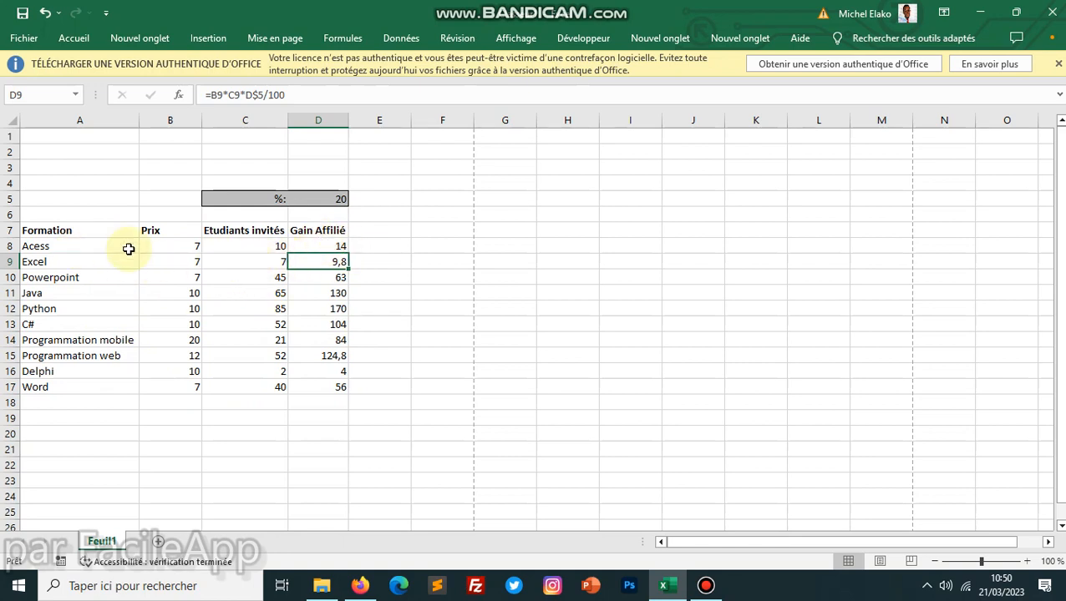
Review the Acess row cell by cell and the data of each table column from row 8 to row 17.
click(48, 246)
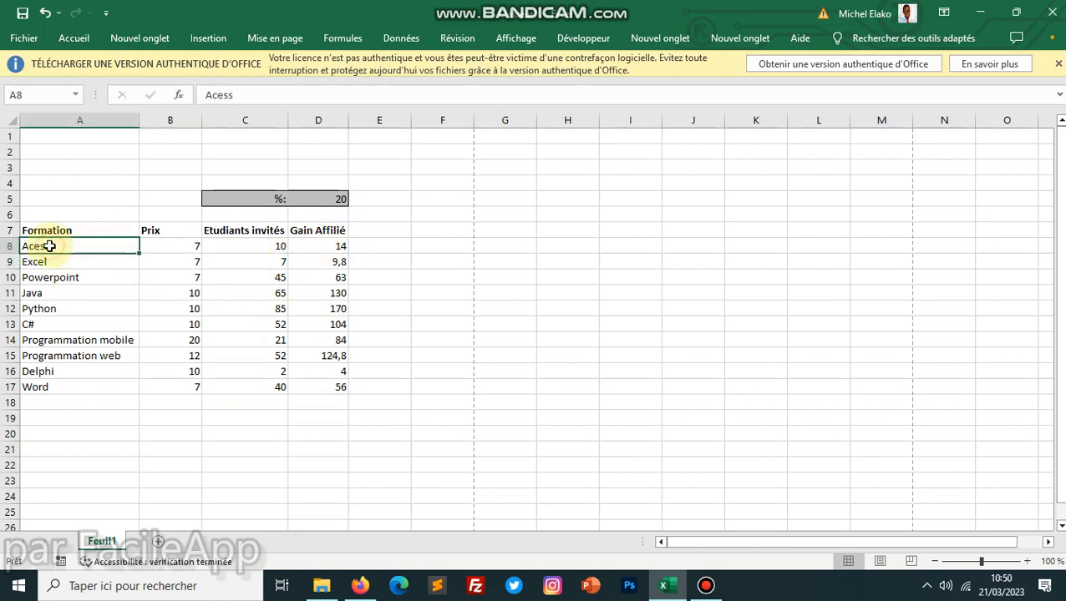
click(197, 246)
click(250, 247)
click(333, 244)
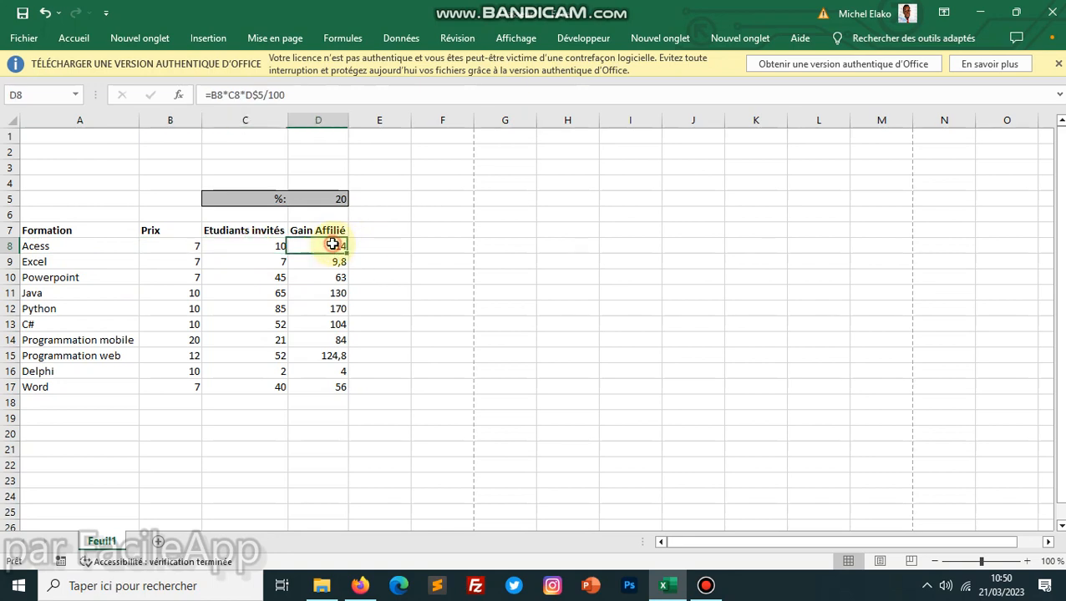
click(269, 245)
click(189, 245)
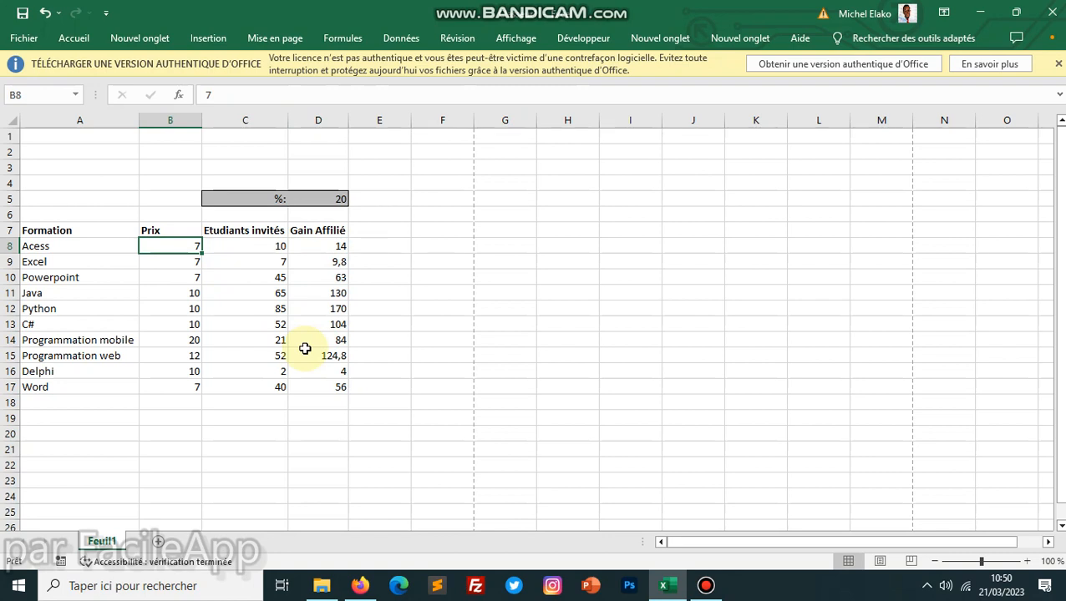
drag(38, 246, 52, 386)
drag(170, 246, 191, 371)
drag(250, 247, 261, 383)
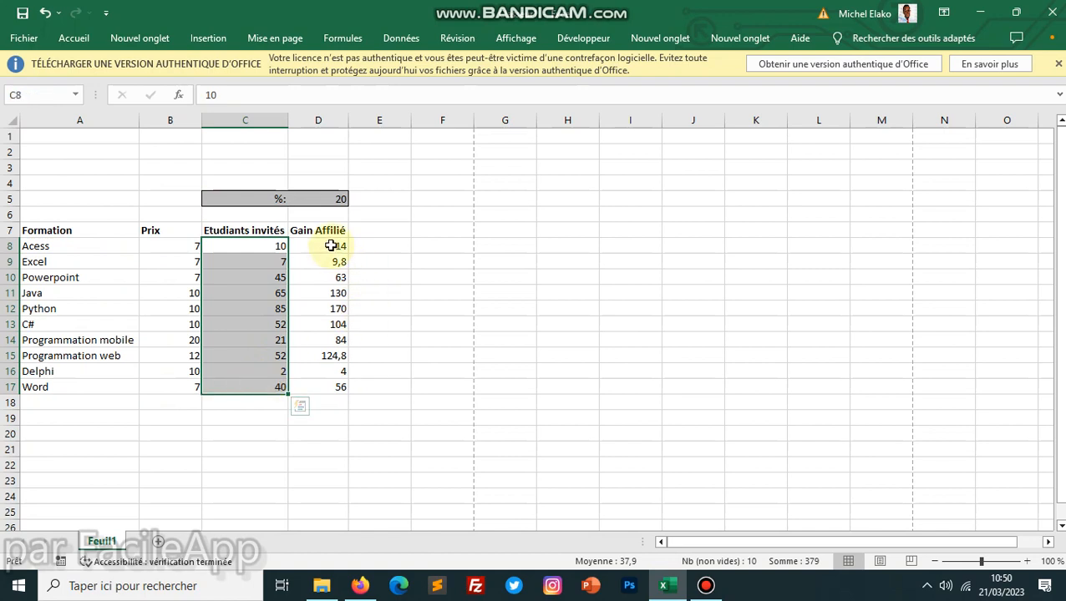
drag(336, 244, 338, 386)
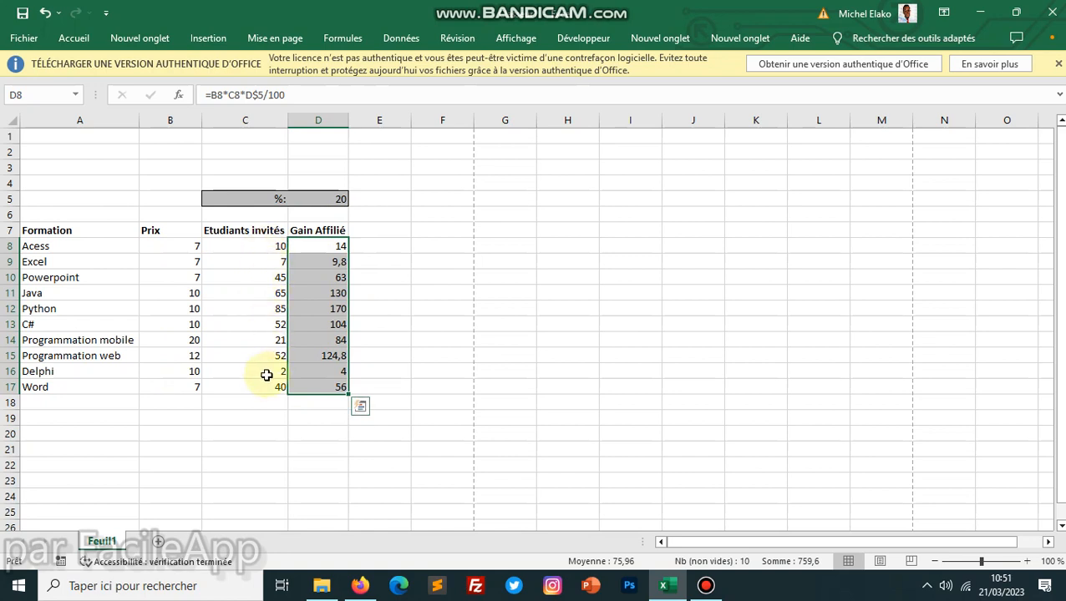
Check the percentage cell D5 and the Gain Affilié formulas in D14, D13, D12 and D8.
click(323, 198)
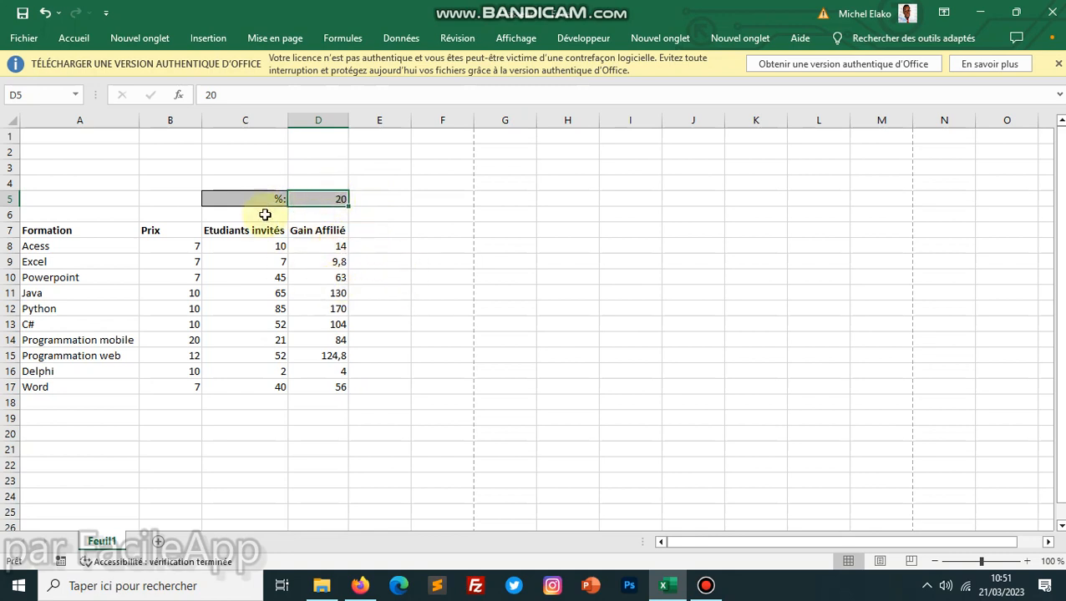
click(326, 338)
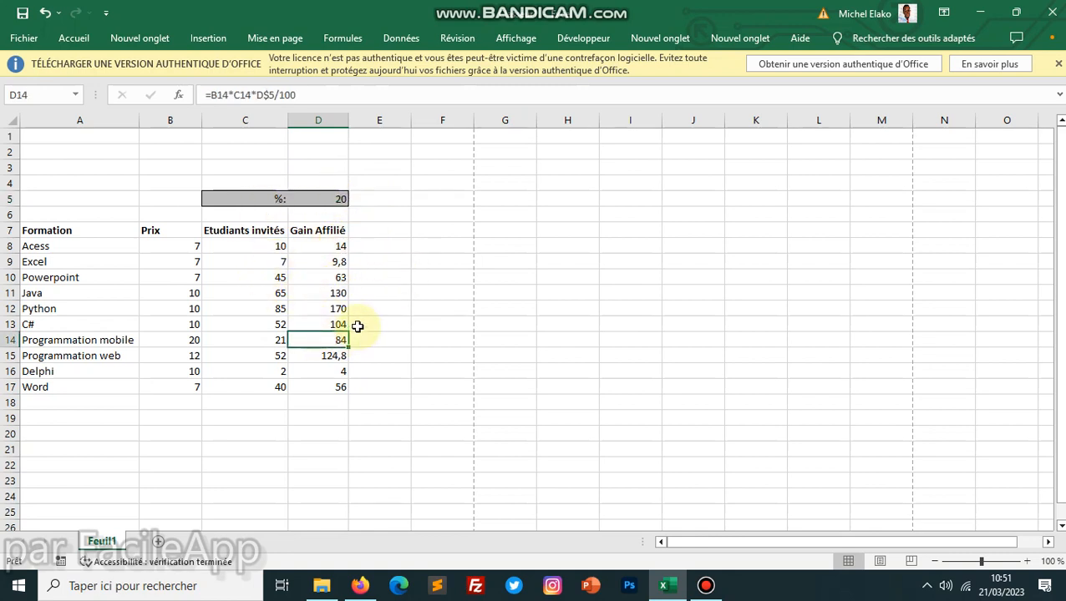
click(336, 322)
click(336, 308)
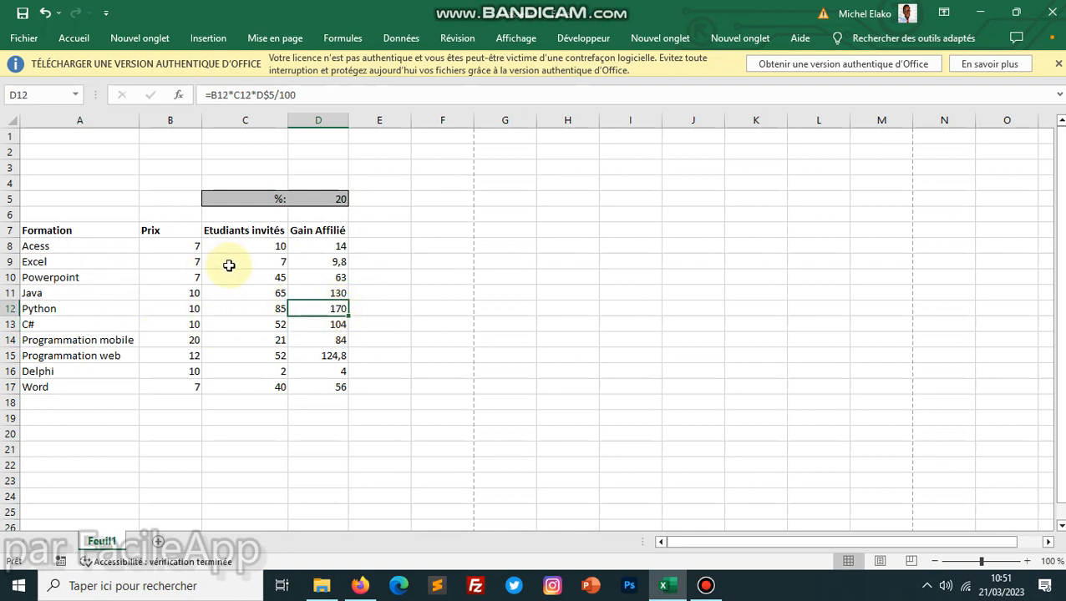
click(339, 245)
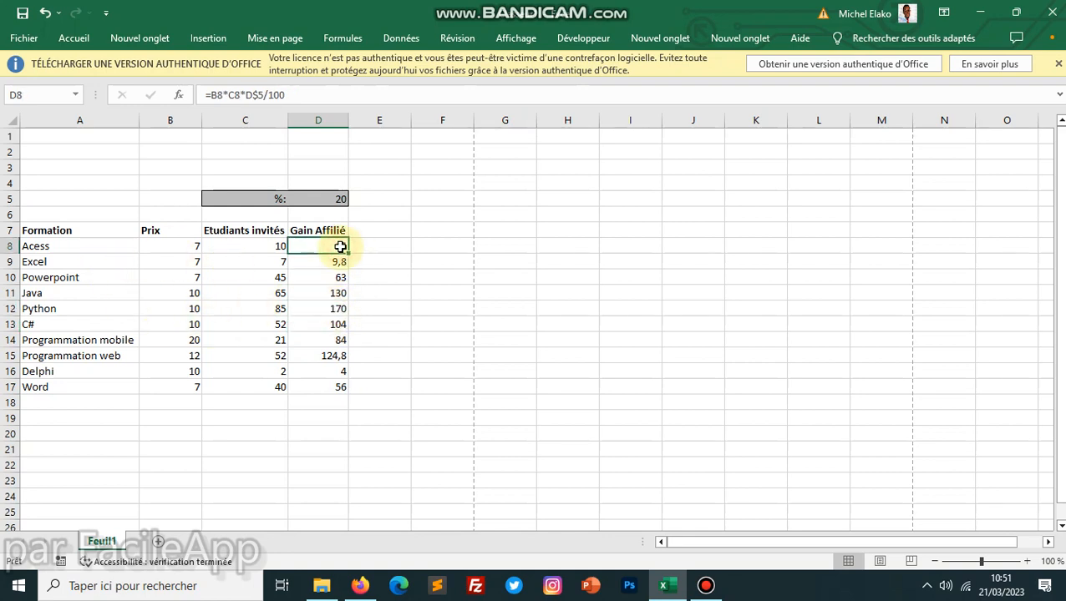
Set the invited students for Excel in C9 to 20 and check the D9 formula with its source cells B9 and C9.
click(233, 250)
click(275, 263)
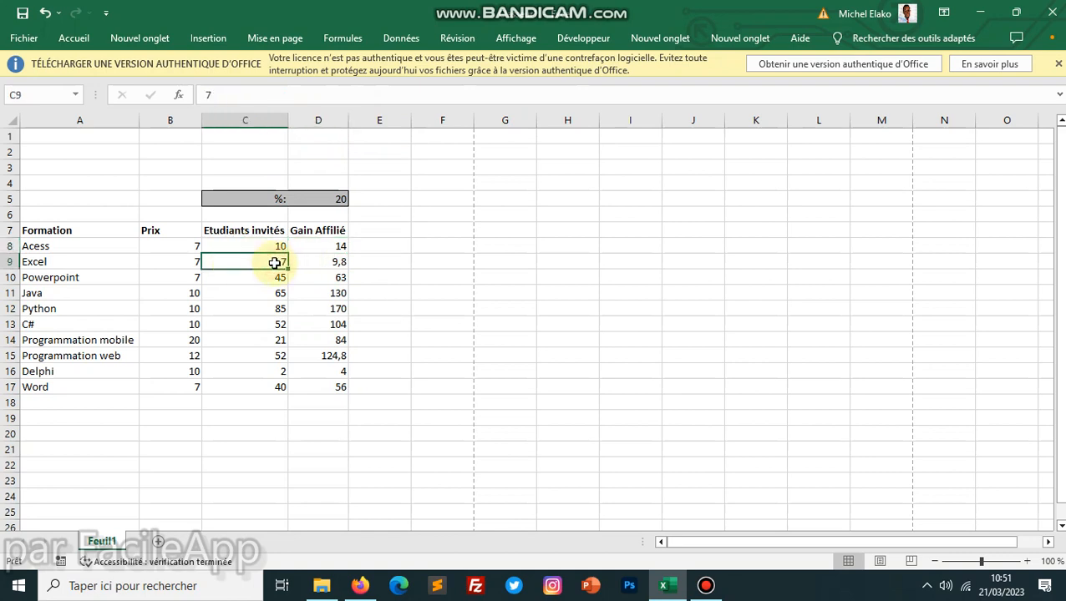
text(20)
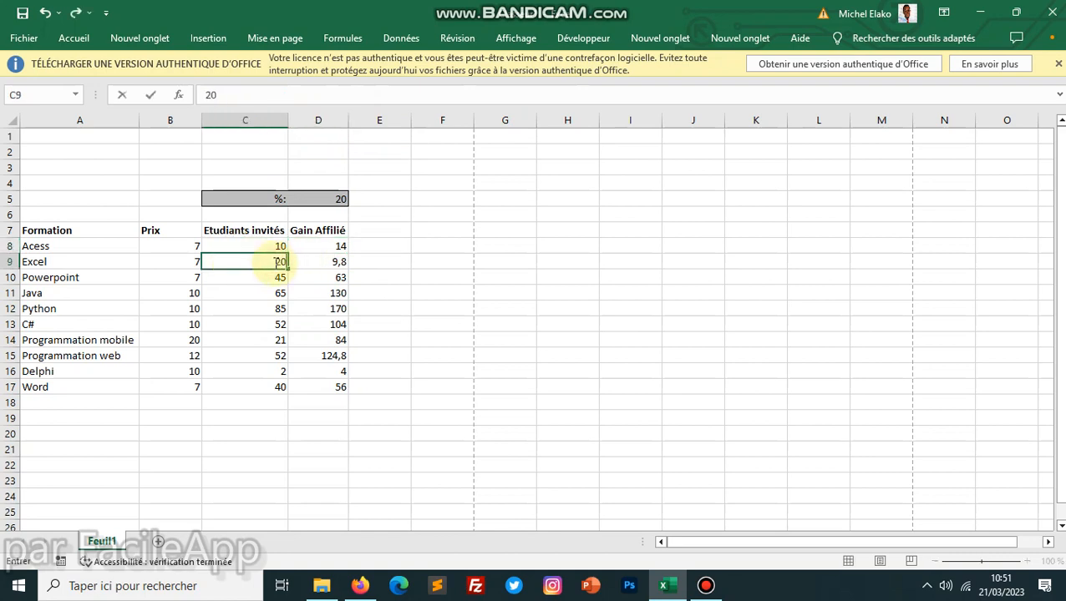
key(Return)
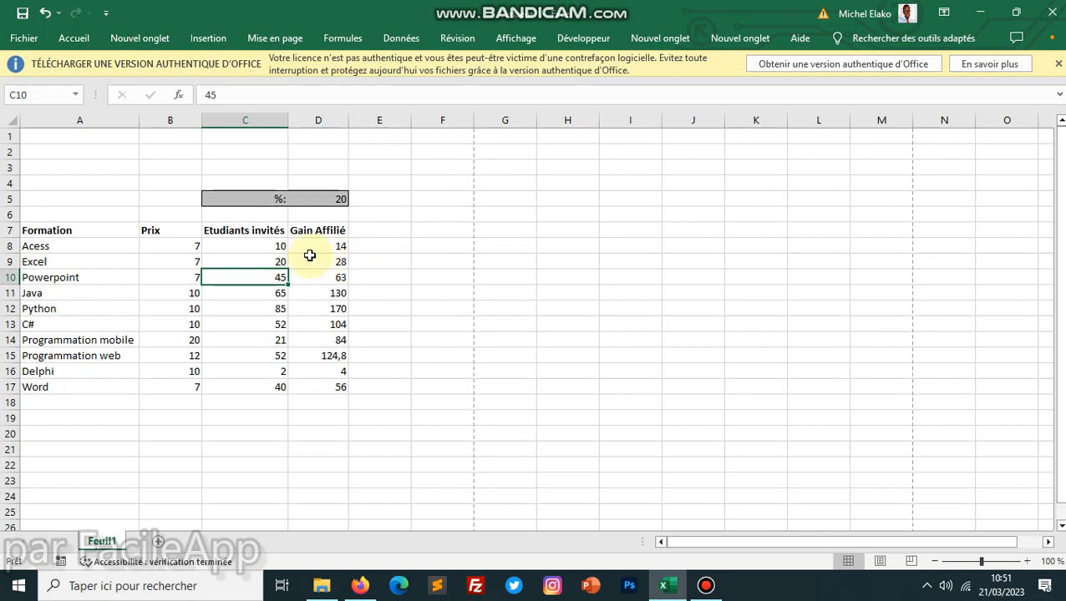
click(332, 264)
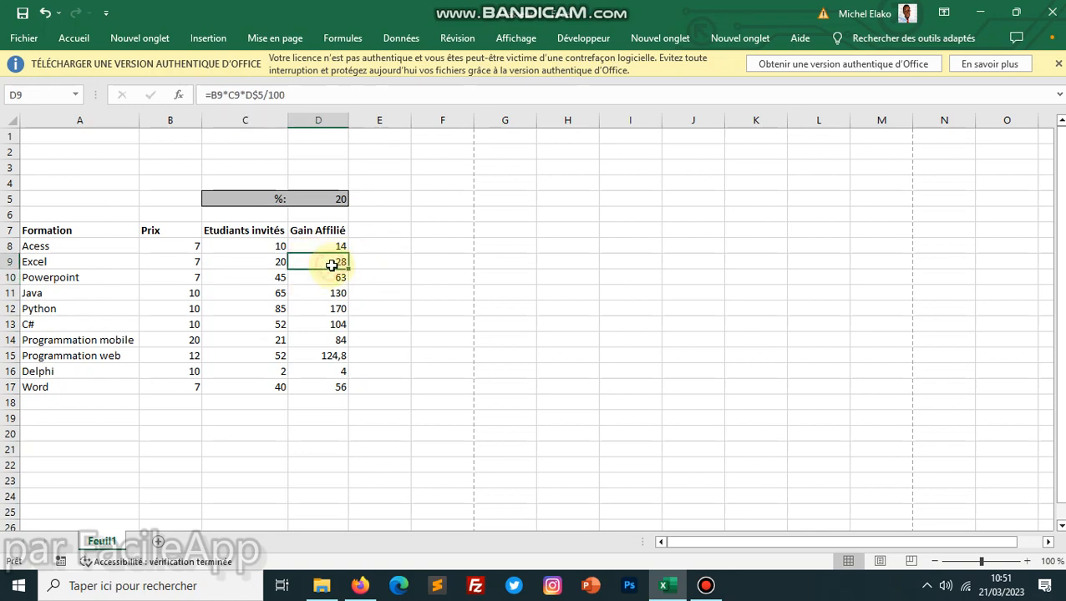
click(196, 261)
click(265, 264)
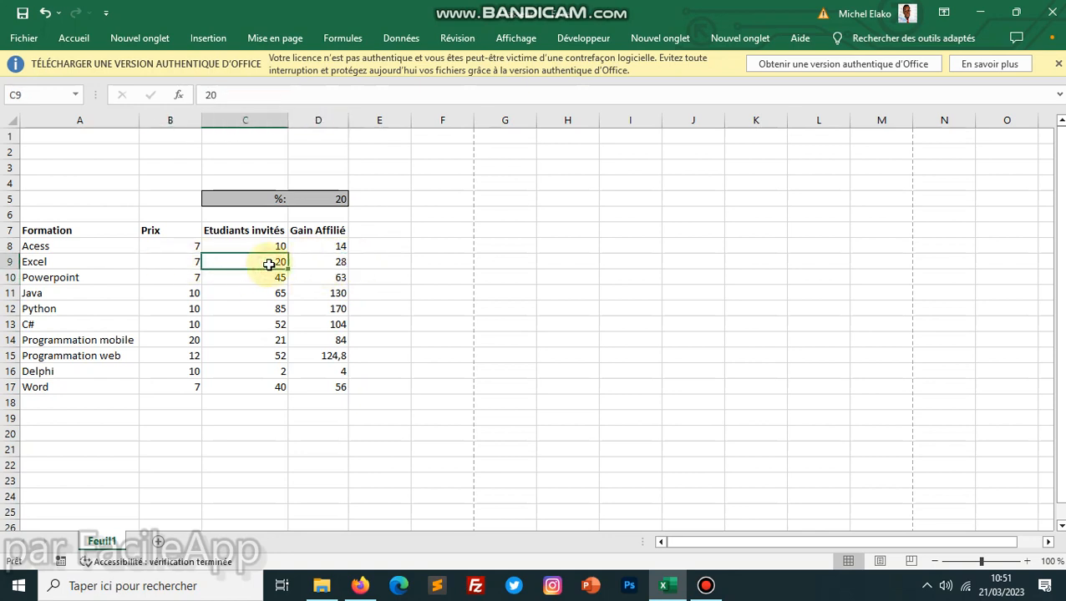
Try 50 as the percentage in D5 and set it back to 20.
click(341, 199)
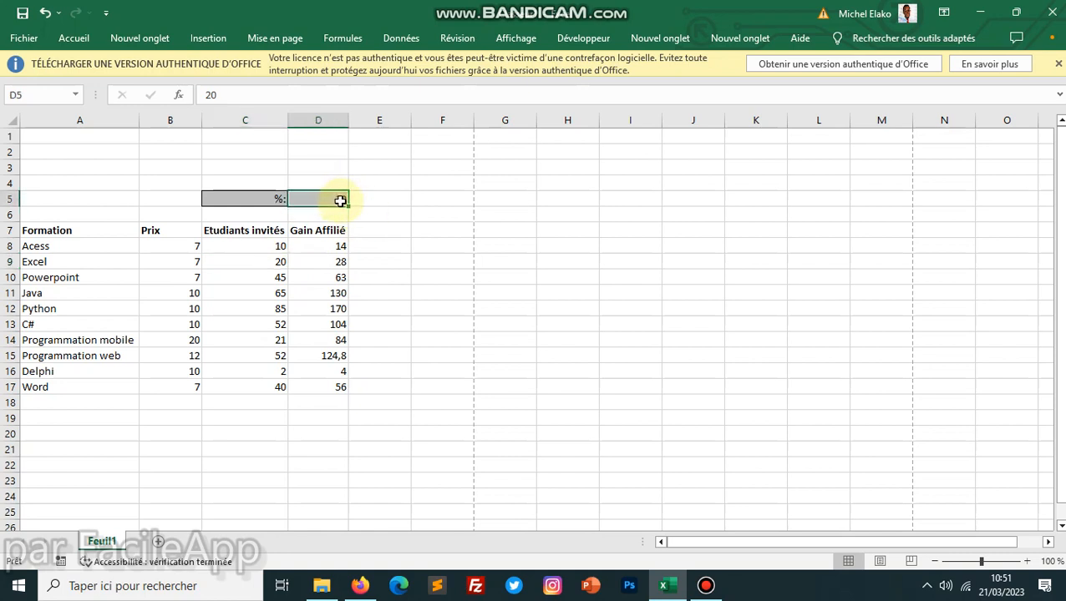
text(5)
key(Return)
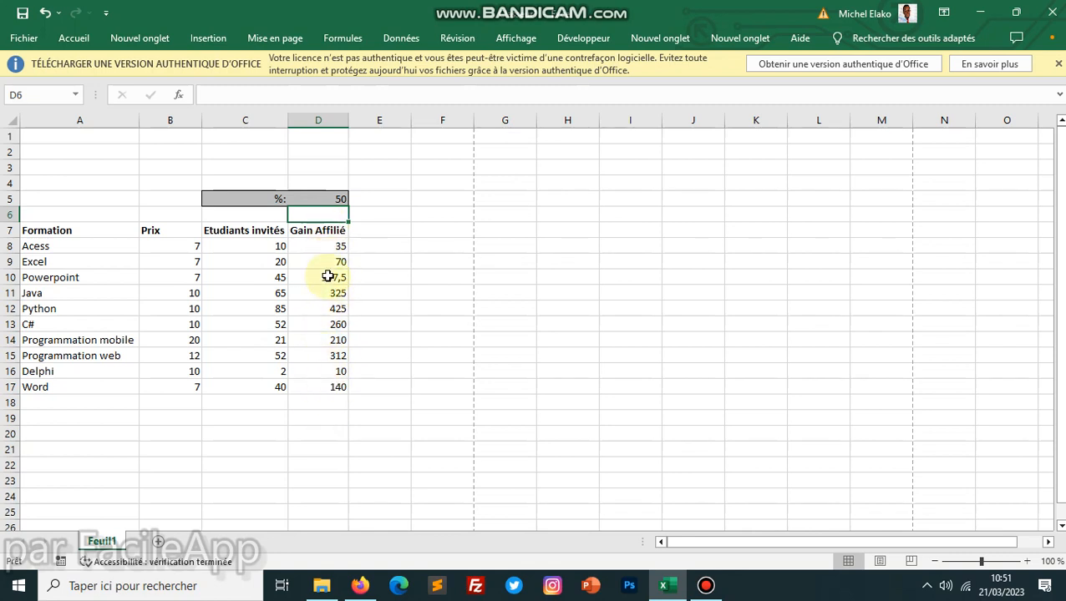
click(332, 199)
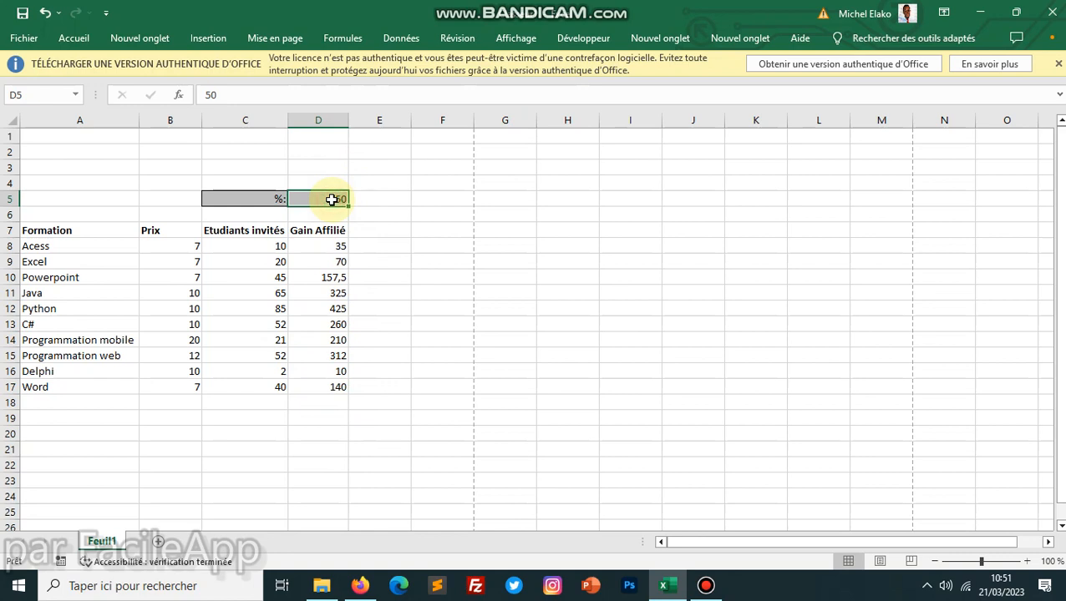
text(2)
key(Return)
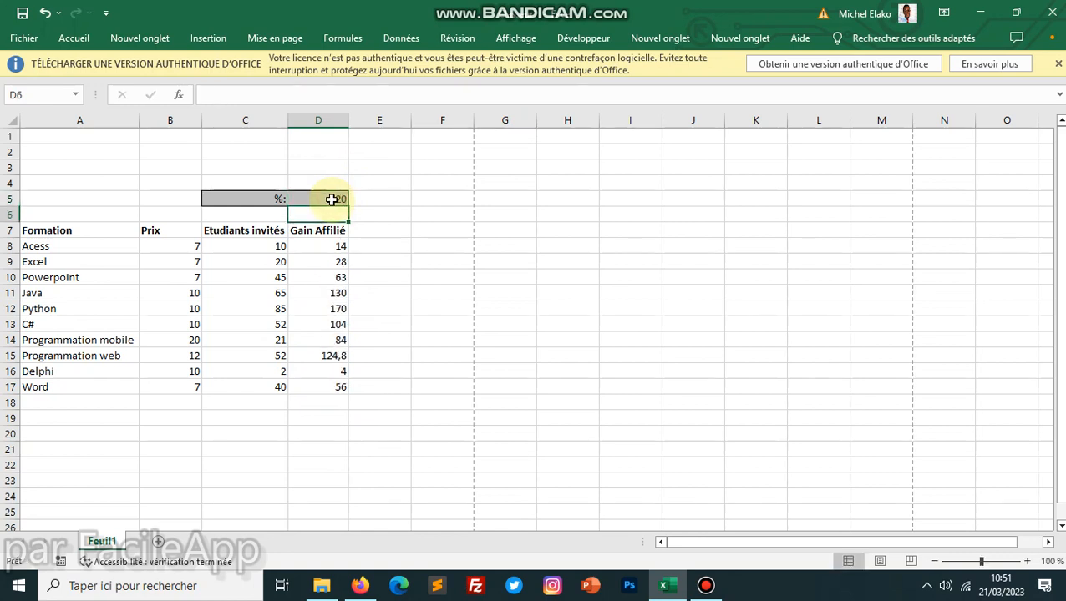
Re-enter the D8 formula as =B8*C8*D5/100 with a relative percentage reference and fill it down to D17.
click(323, 247)
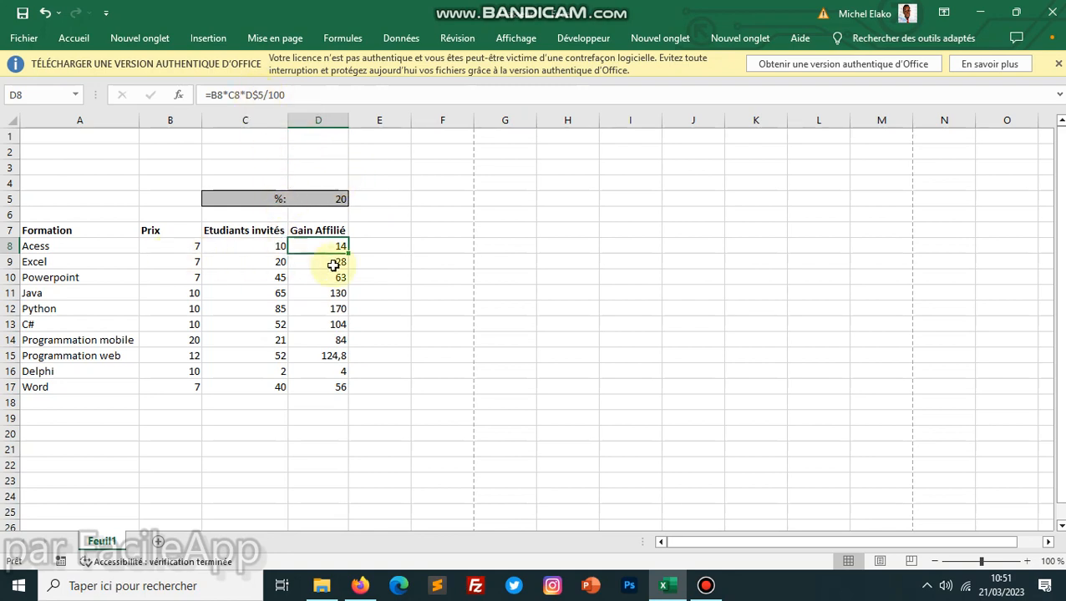
text(=)
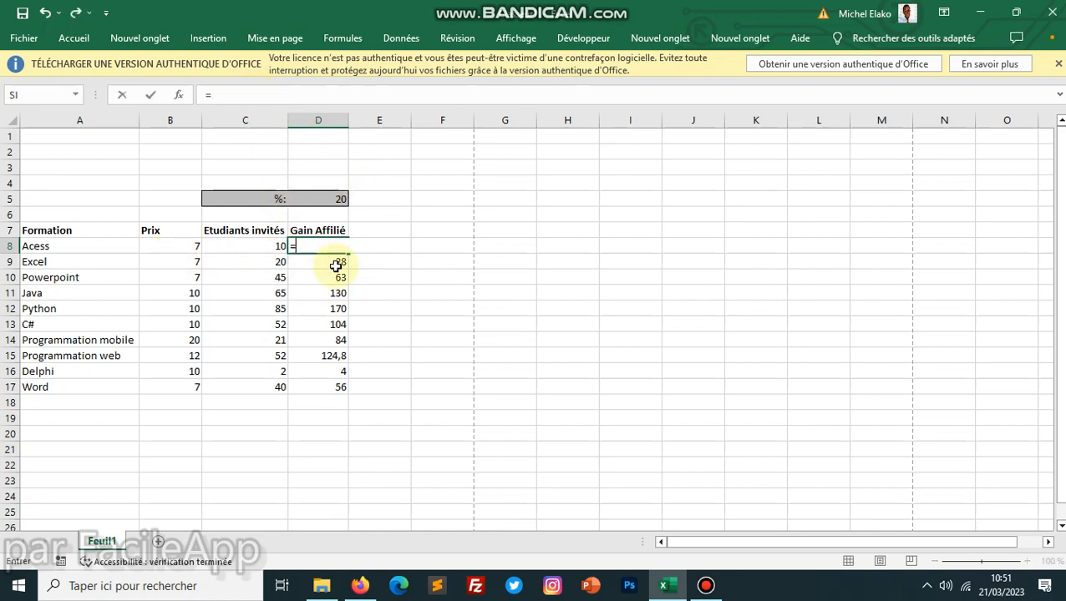
click(168, 247)
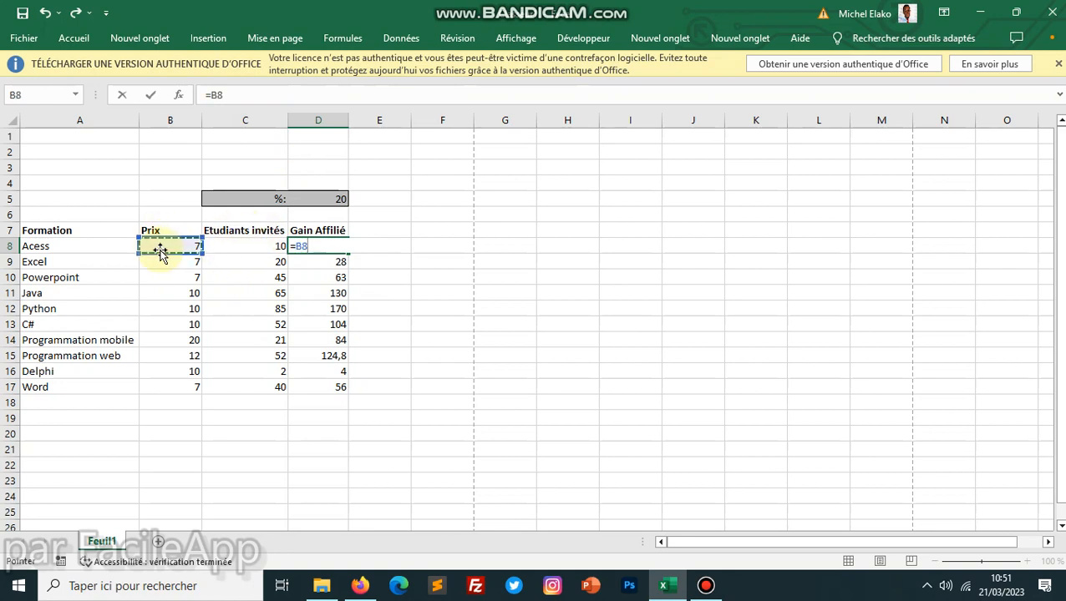
click(251, 247)
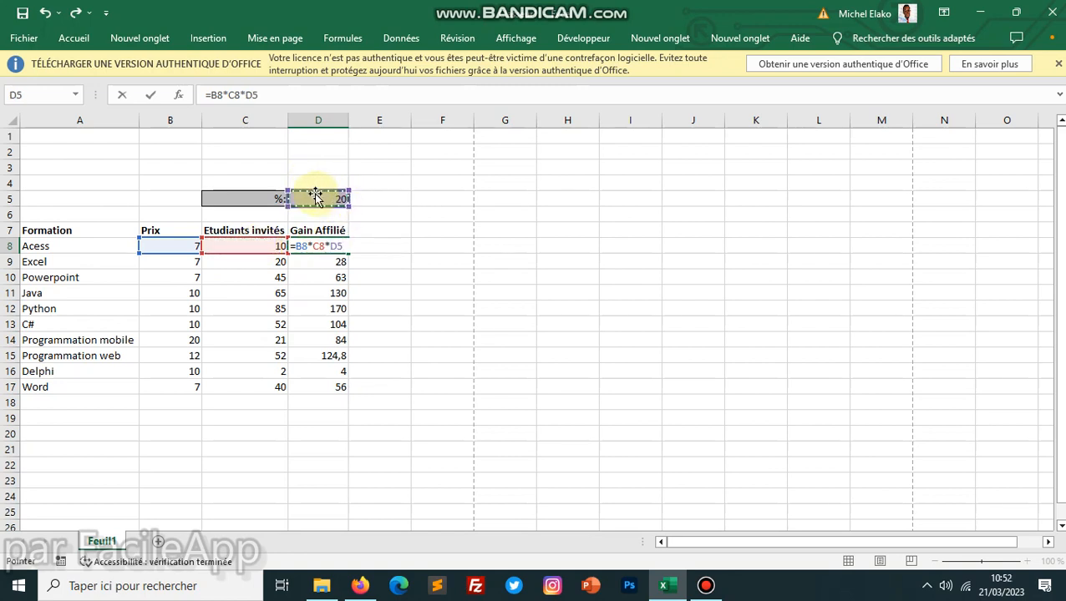
text(/)
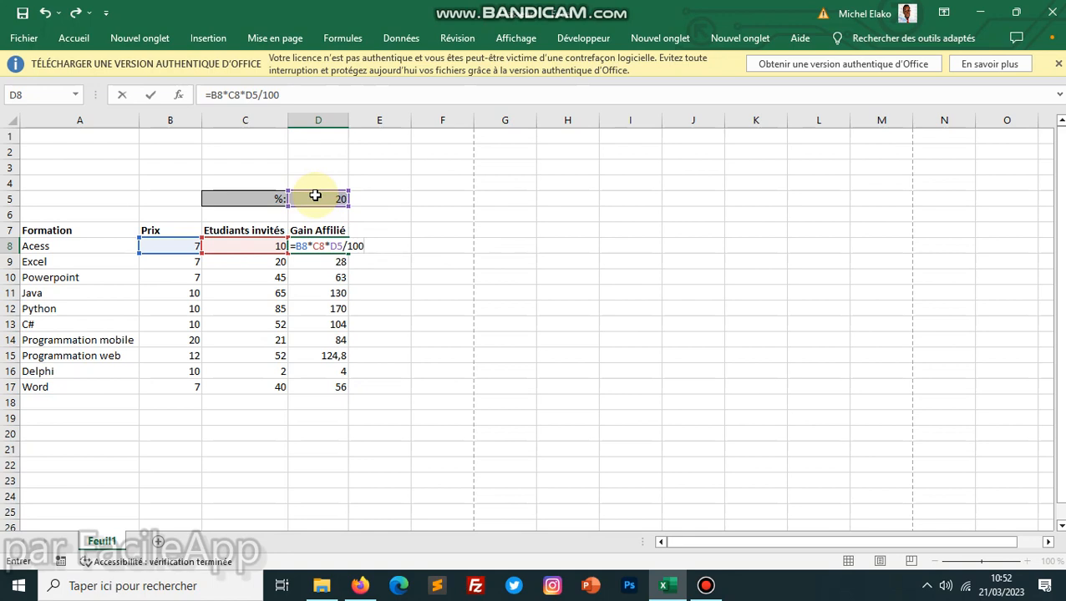
text(100)
key(Return)
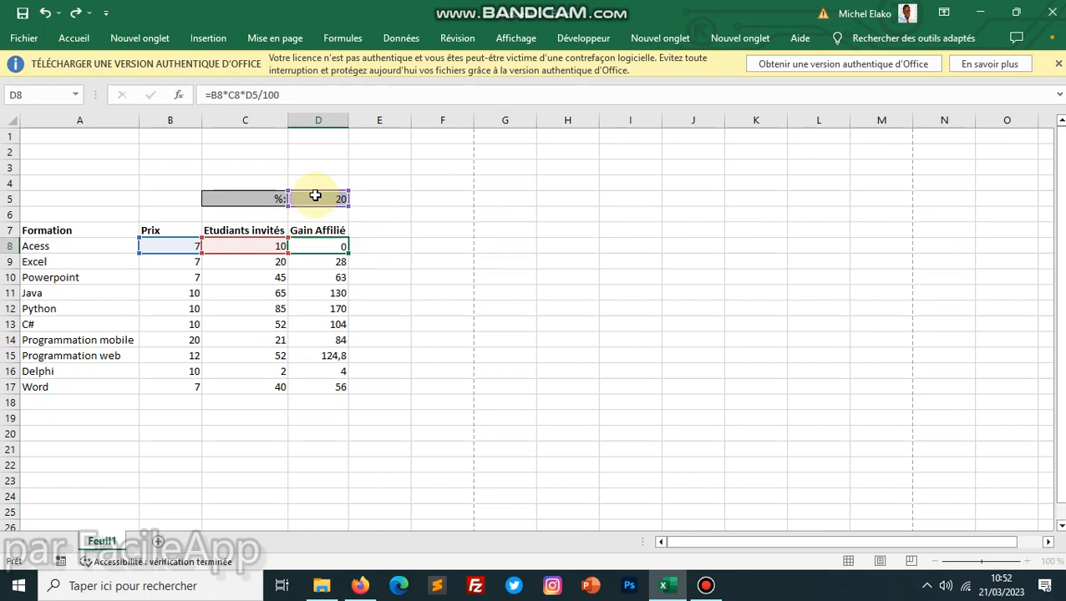
click(344, 247)
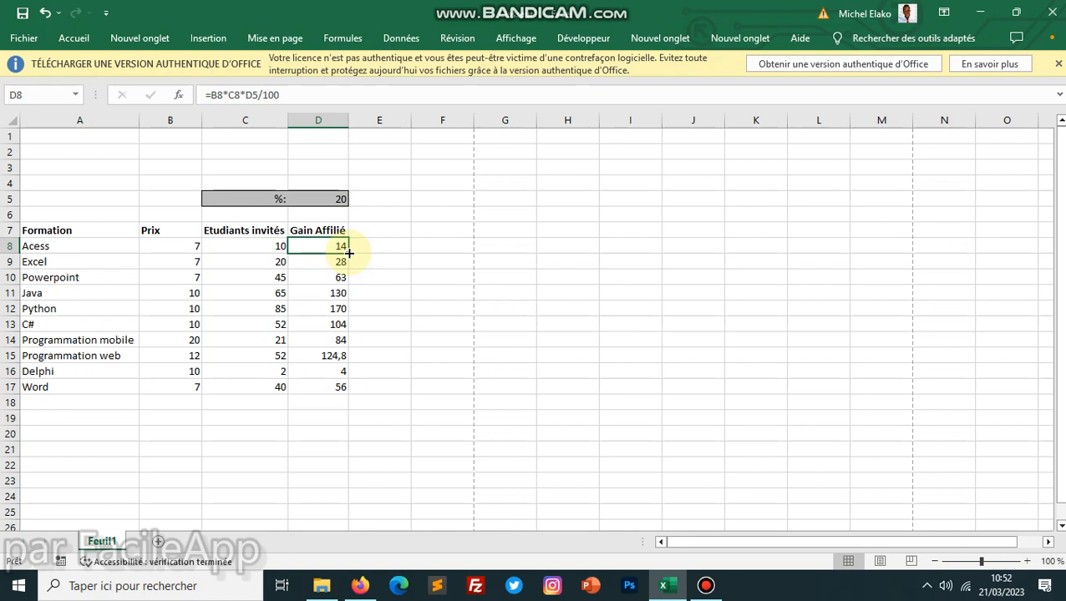
drag(349, 252, 350, 393)
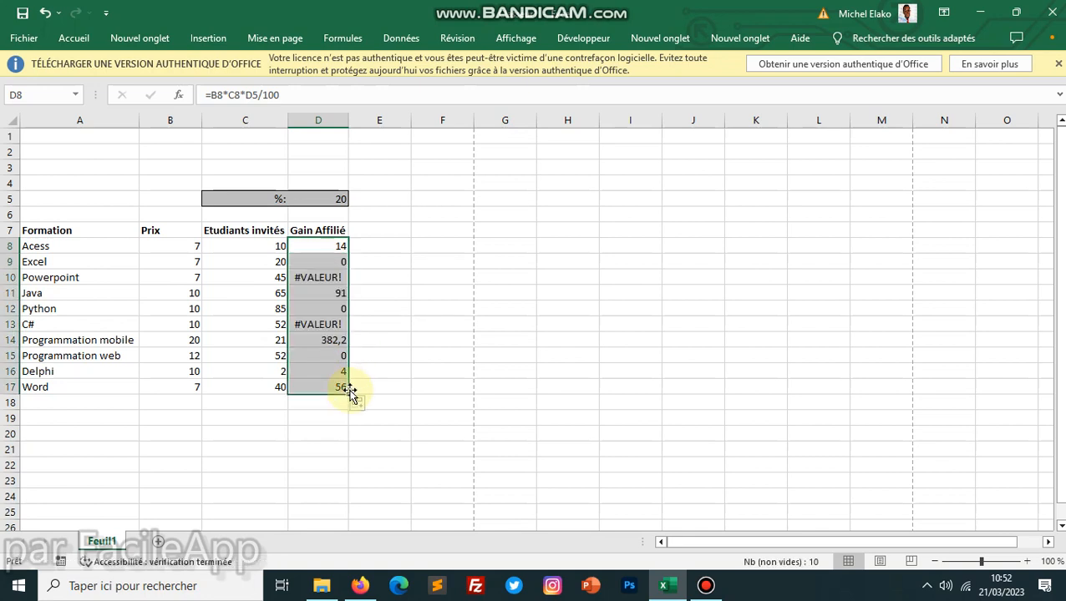
Inspect the references in the filled formulas D13, D9 and D11 and compare them with cells D5, D6 and D8.
click(328, 325)
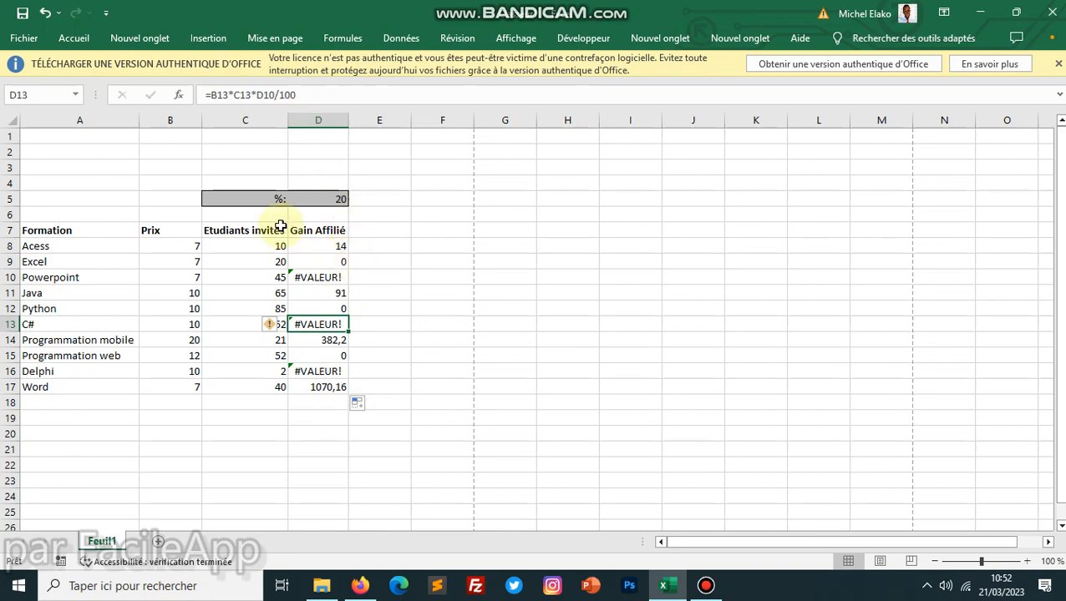
click(265, 95)
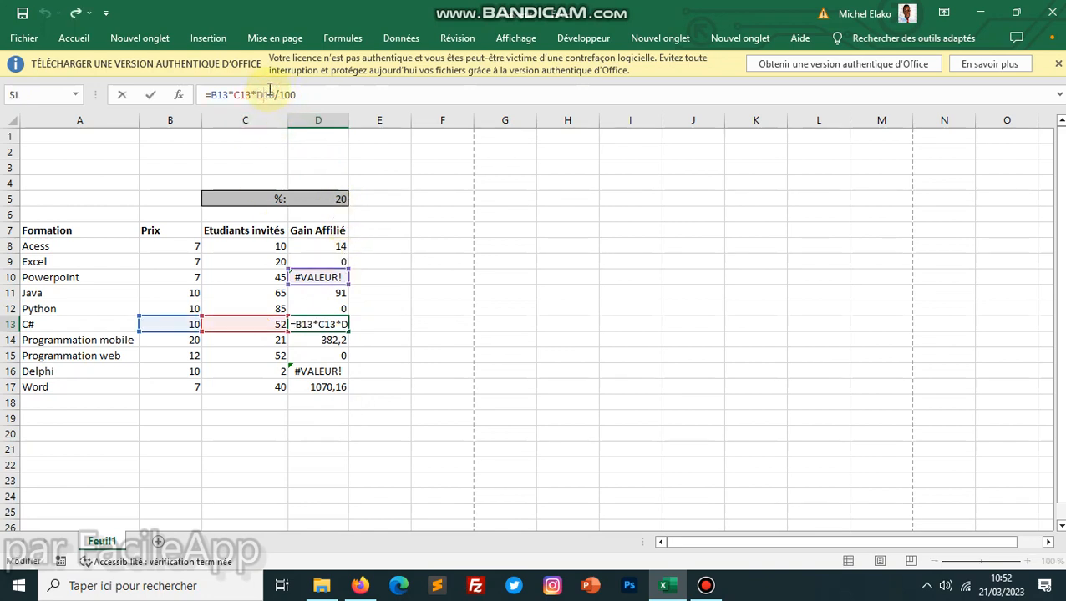
click(338, 197)
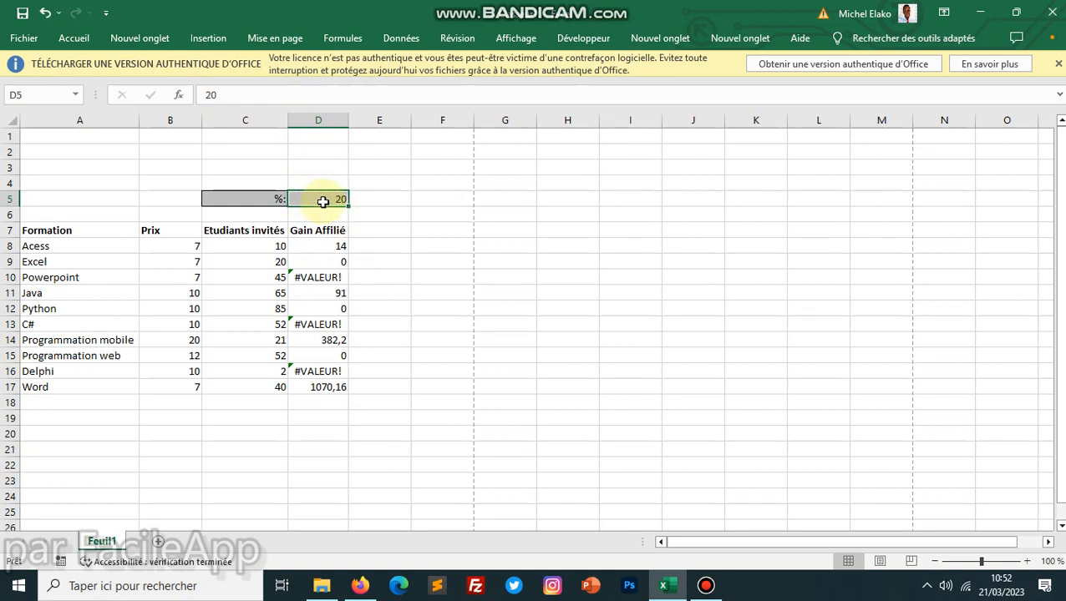
click(337, 251)
click(337, 263)
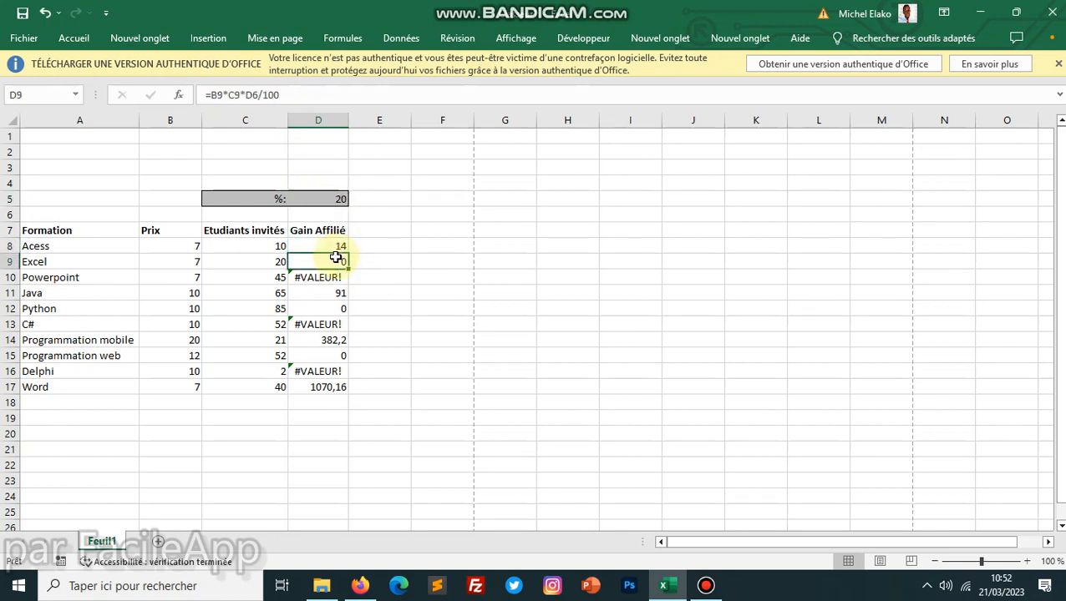
click(243, 94)
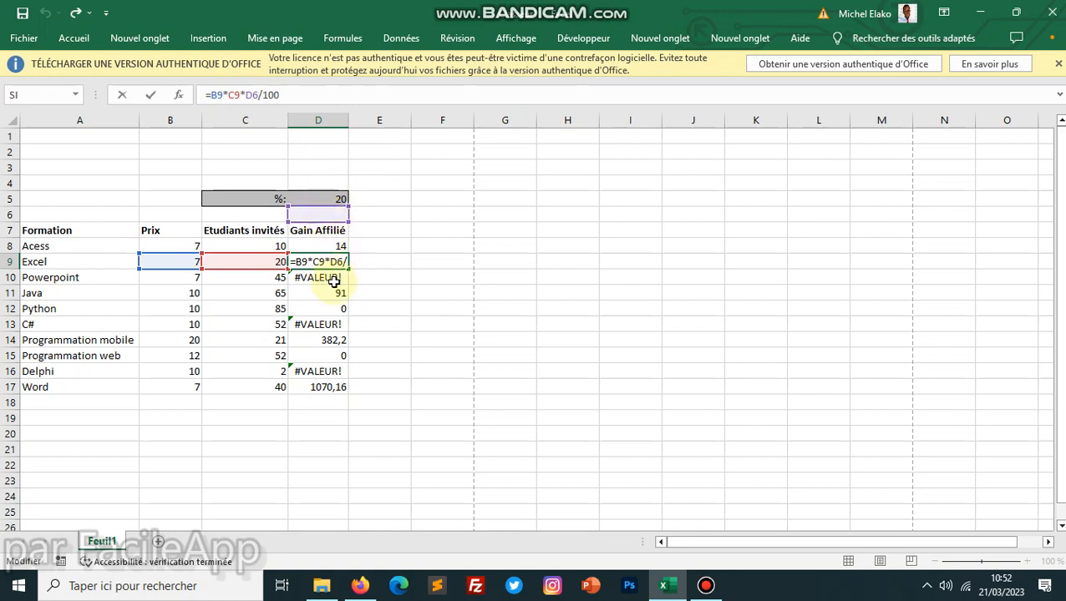
key(Return)
click(336, 218)
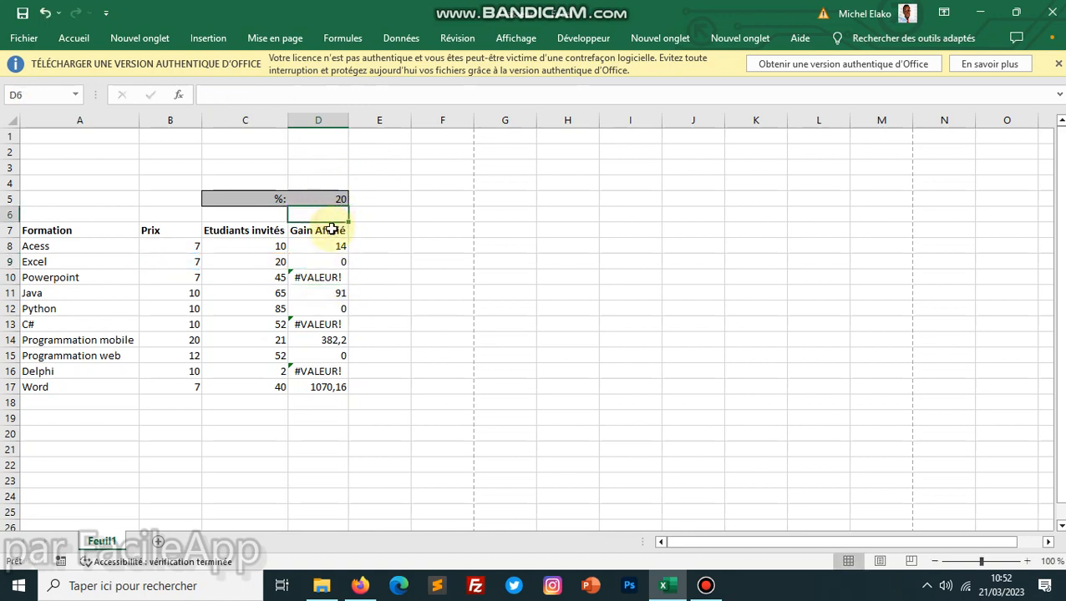
click(328, 287)
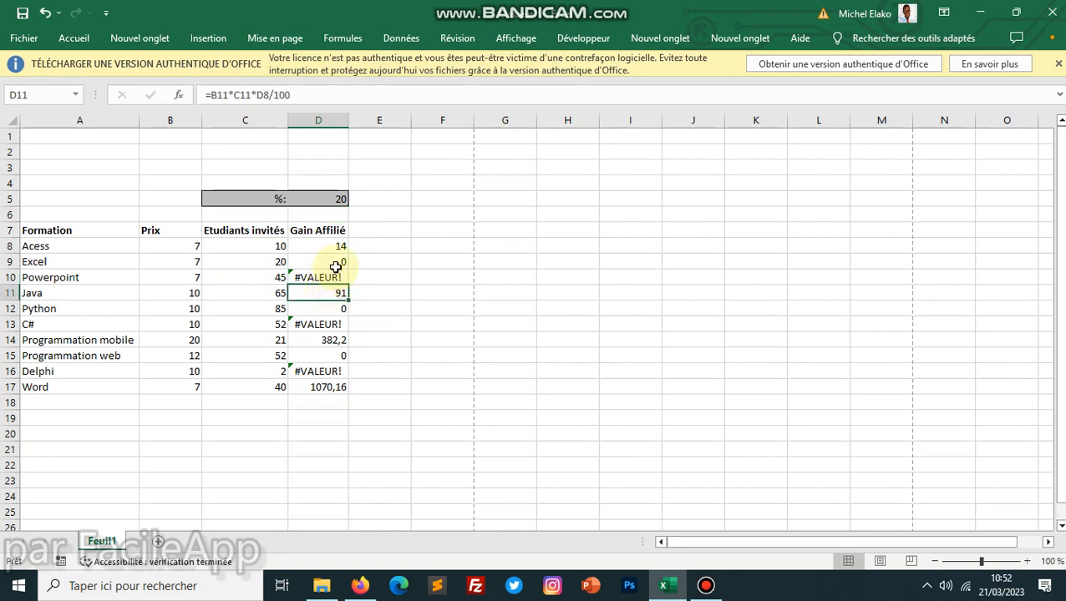
Fix the row of the percentage reference in D8 so the formula reads =B8*C8*D$5/100.
click(339, 245)
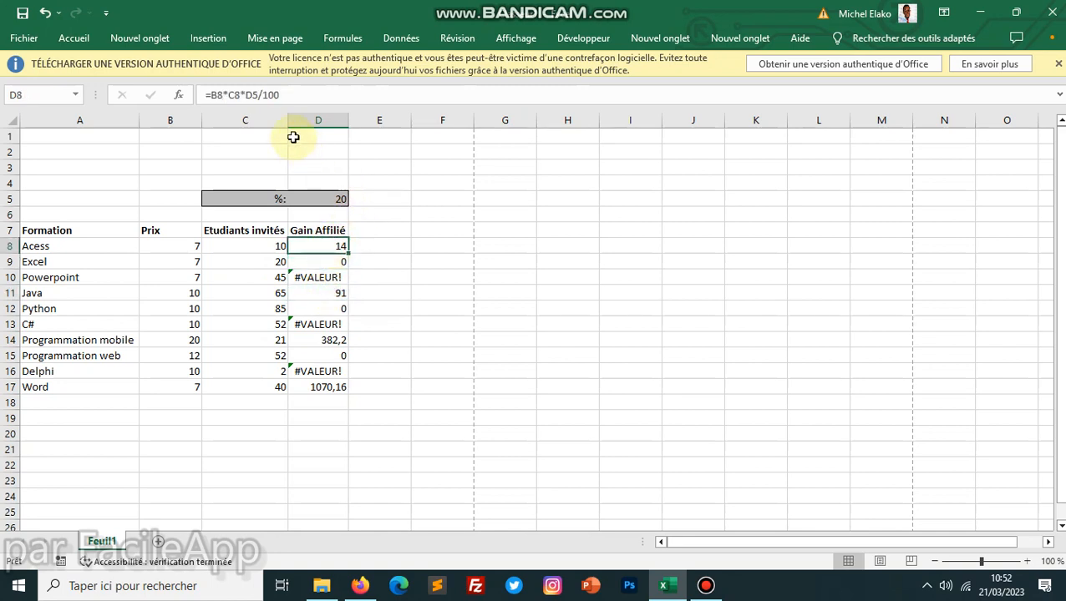
click(255, 97)
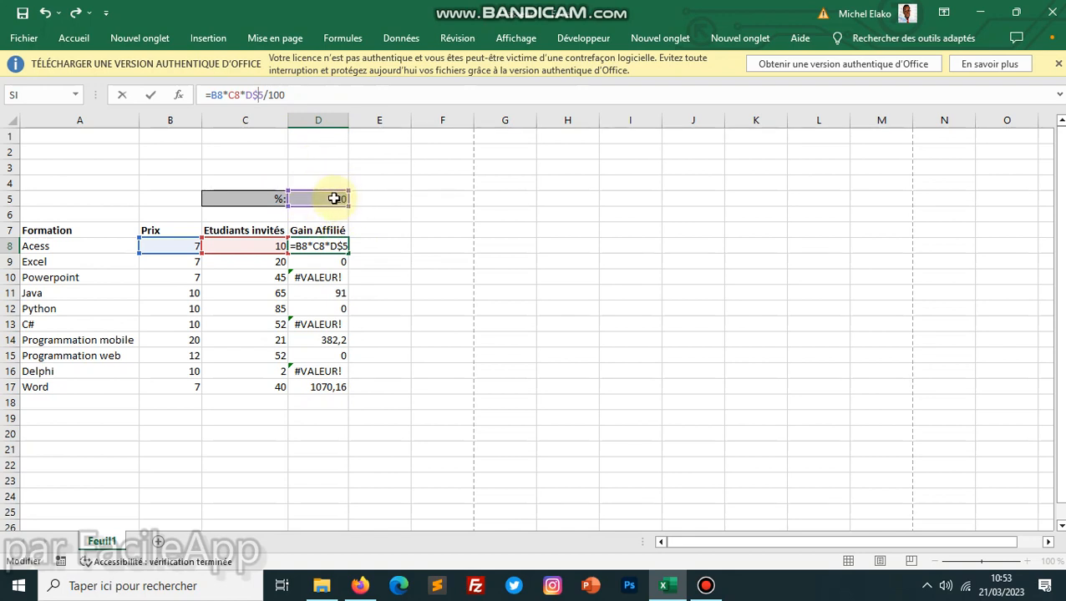
key(Return)
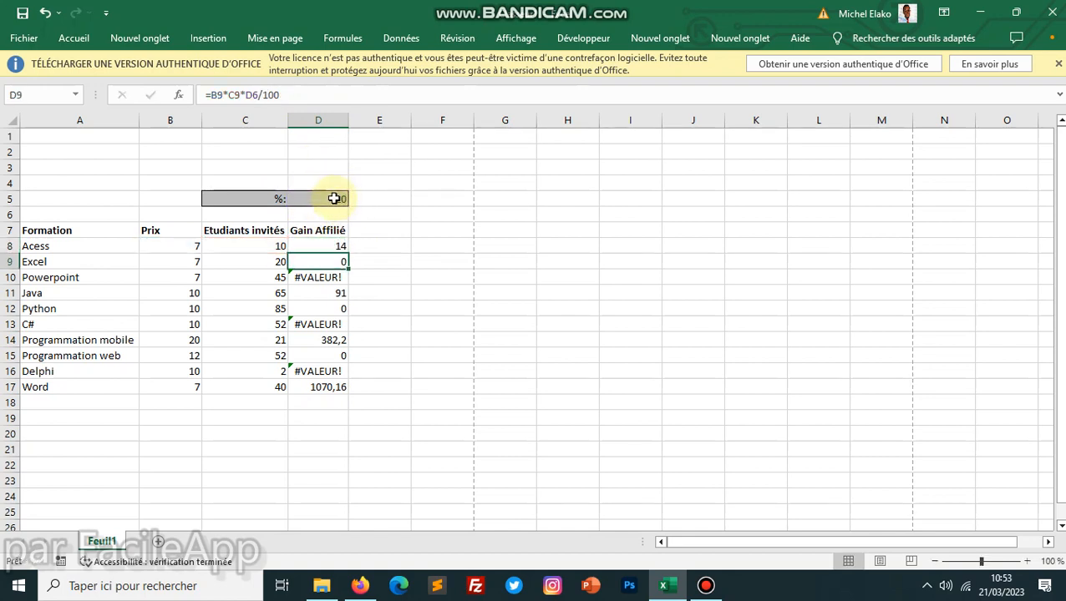
Fill the corrected Gain Affilié formula from D8 down to D17.
click(342, 248)
right_click(345, 251)
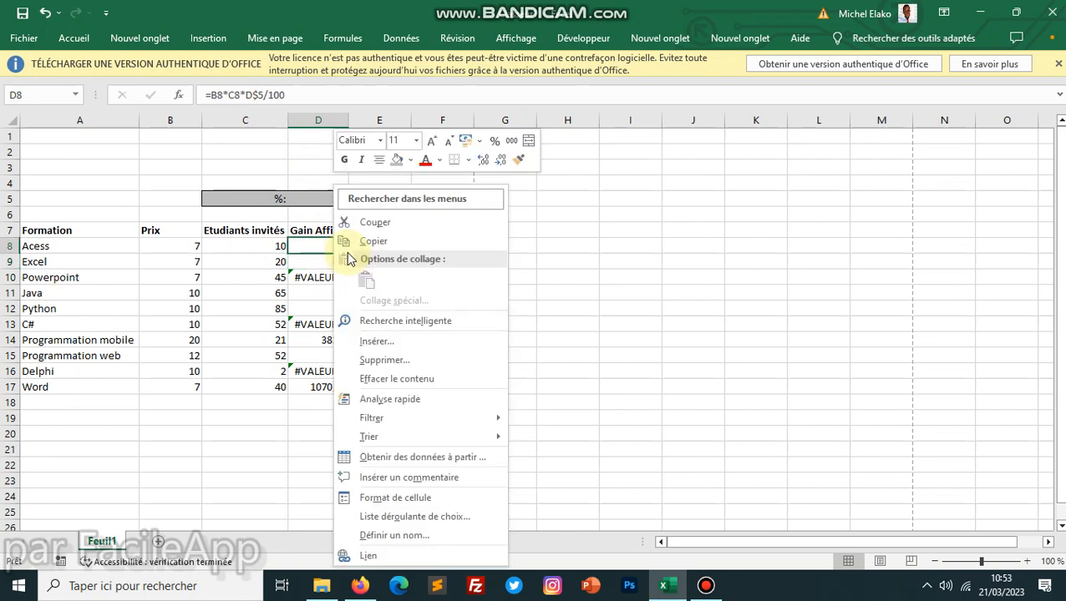
click(323, 254)
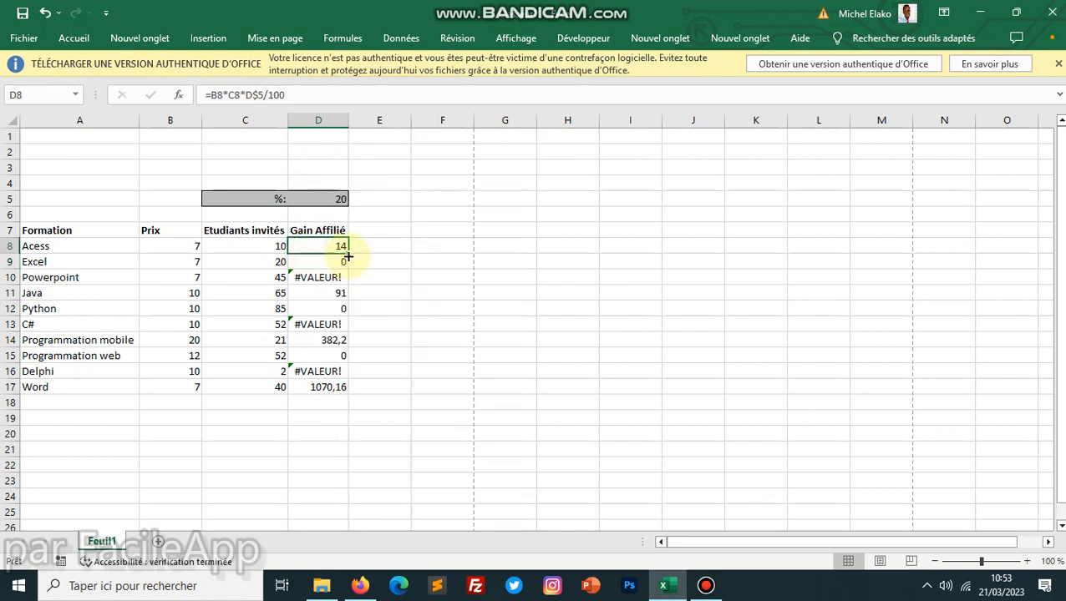
drag(348, 251, 351, 391)
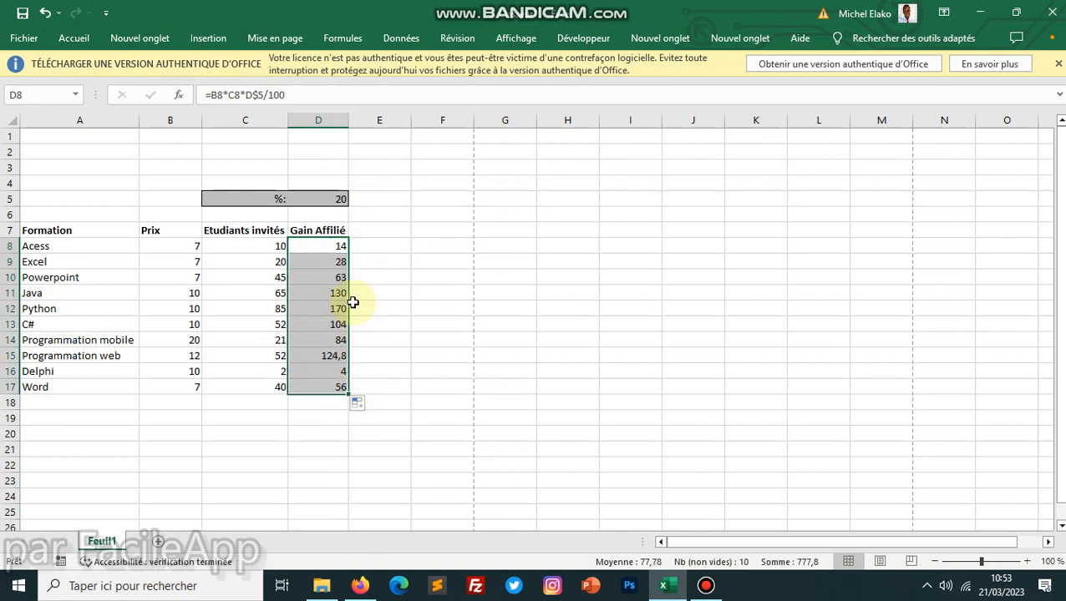
Check the D$5 reference in the D8 formula and set the percentage in D5 to 25.
click(315, 200)
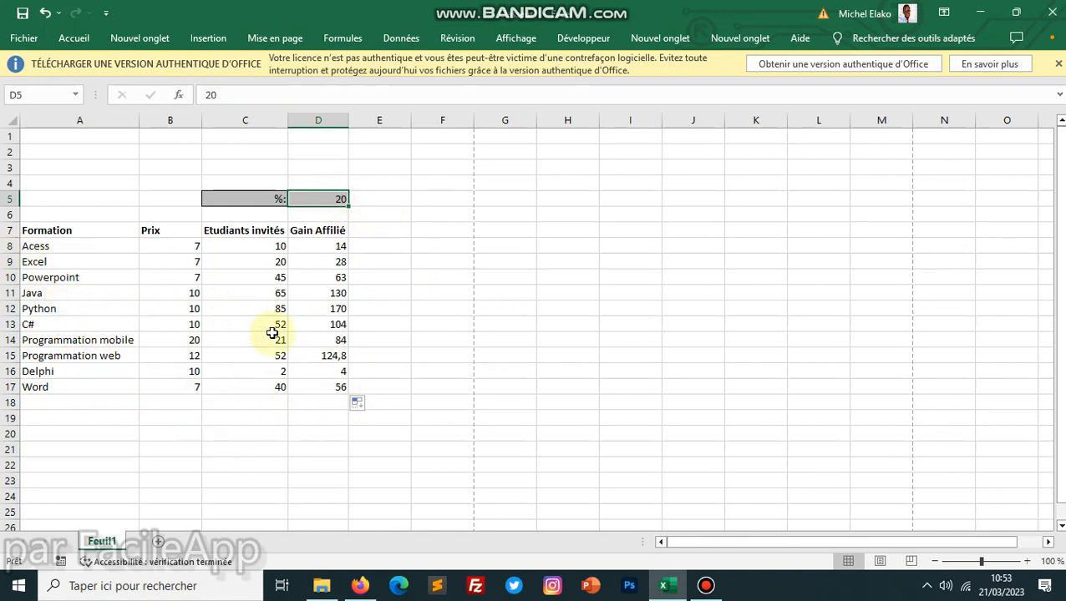
click(339, 249)
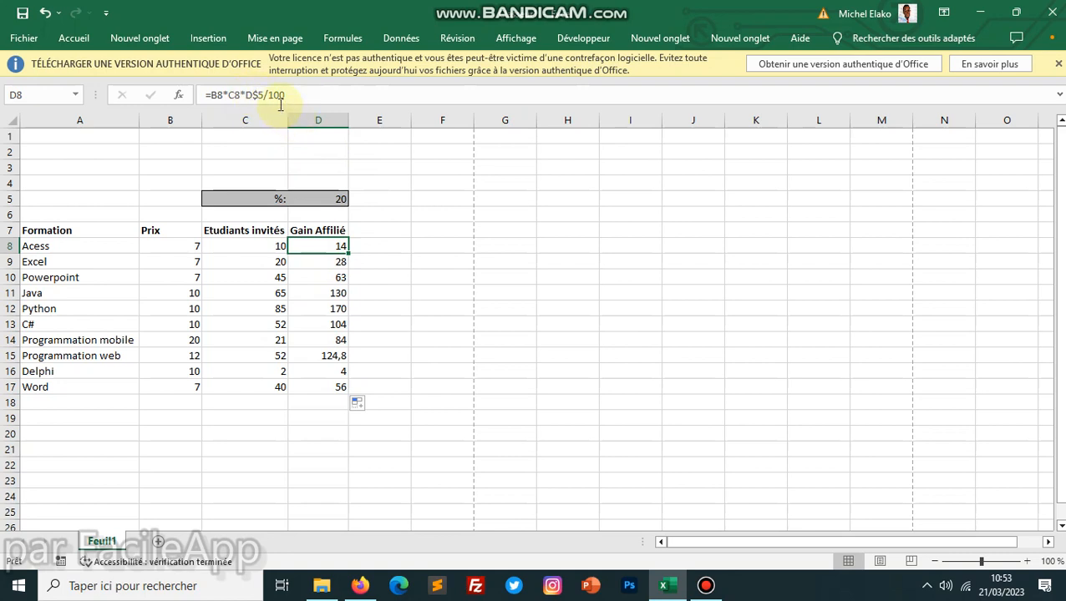
click(333, 197)
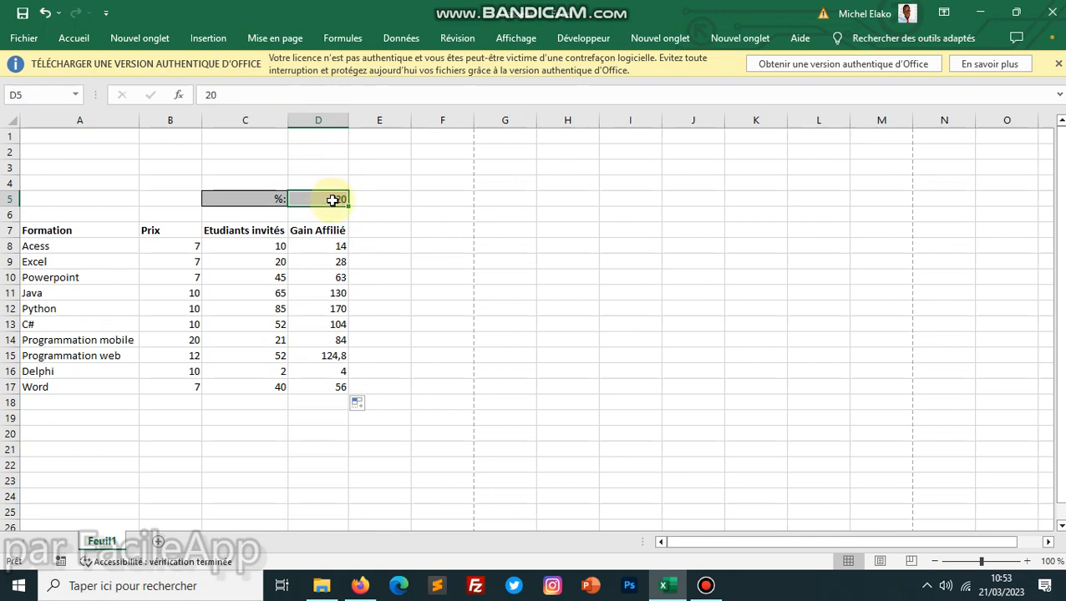
text(25)
key(Return)
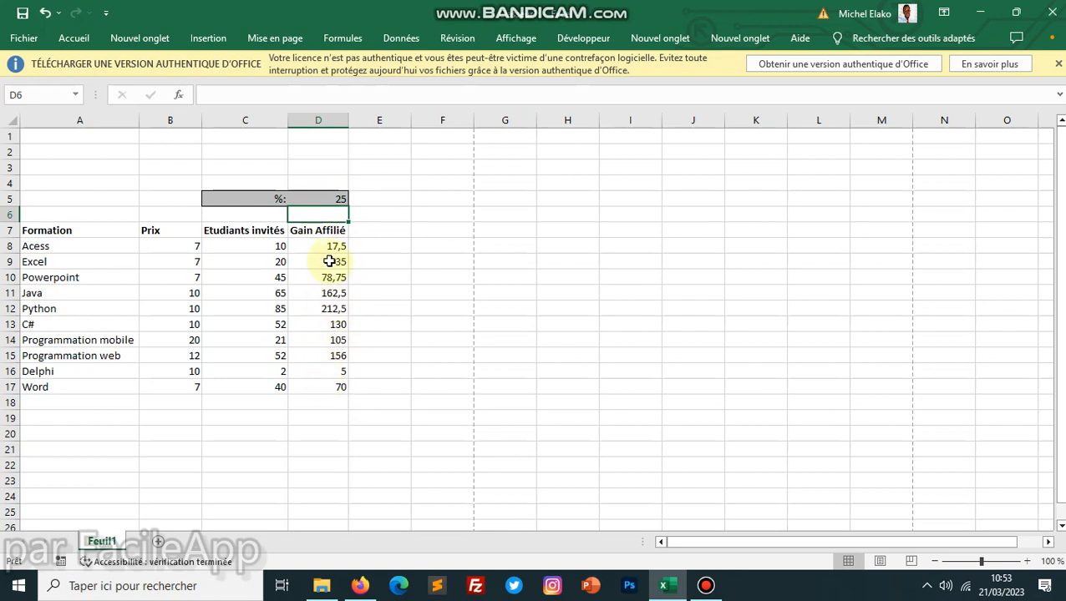
Compare the Gain Affilié formulas in D8 and D10 and check their shared percentage reference.
click(329, 247)
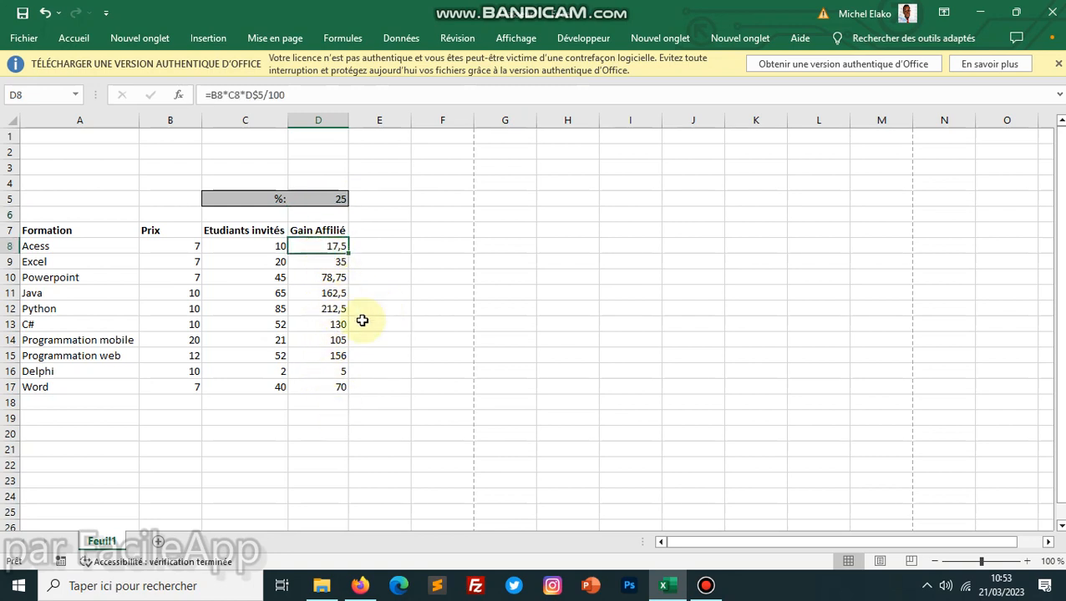
click(332, 279)
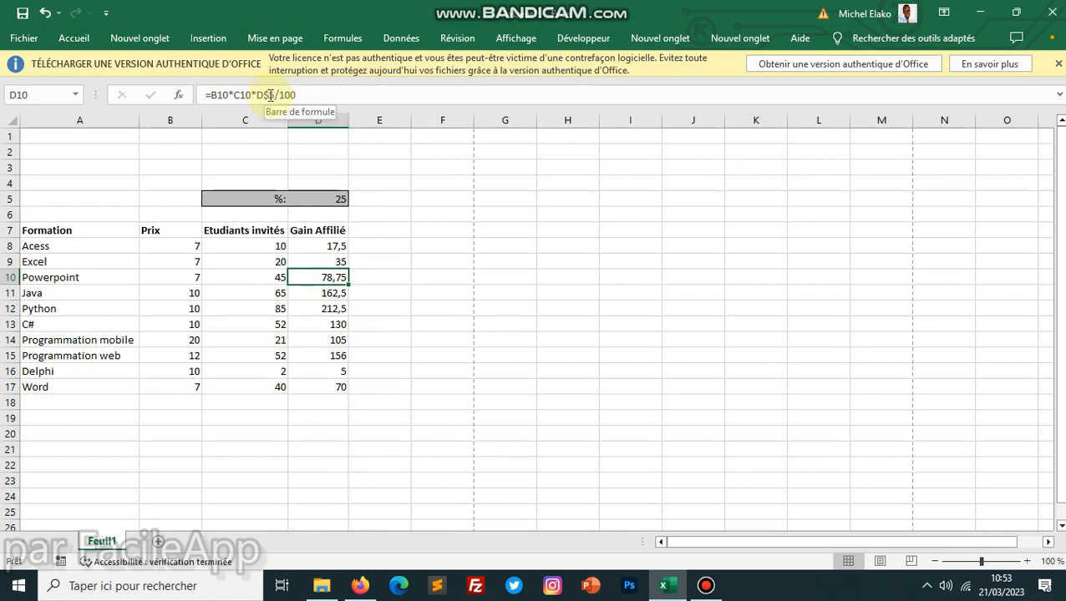
click(325, 244)
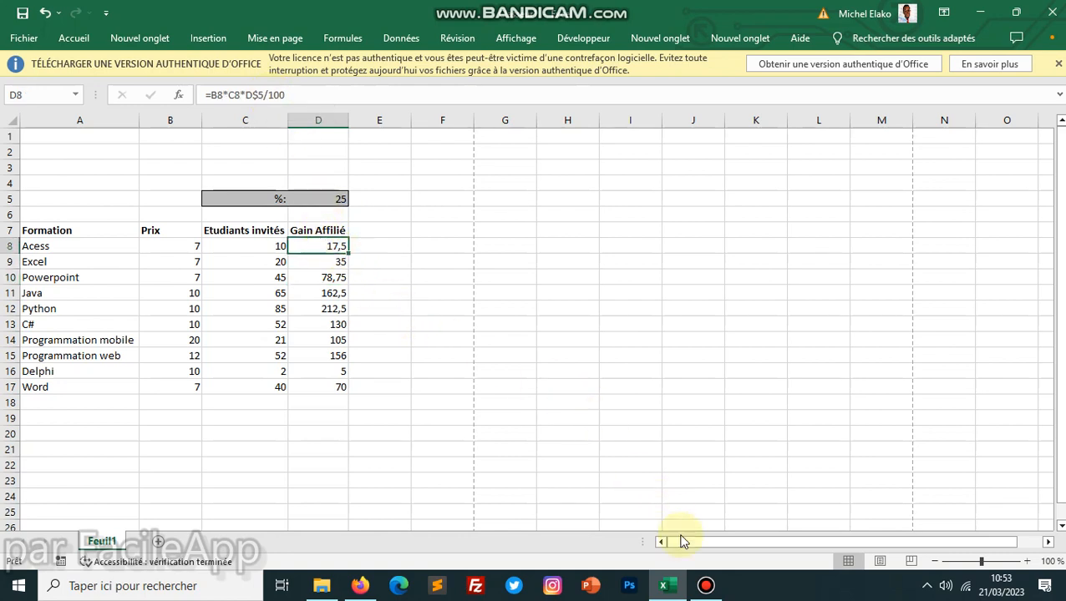
mouse_move(717, 592)
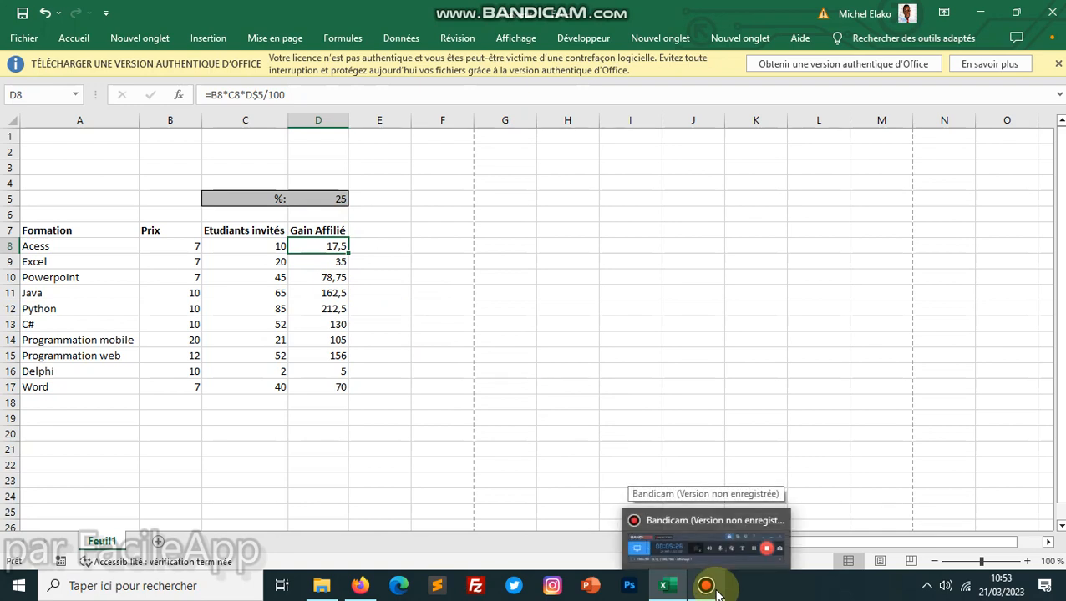